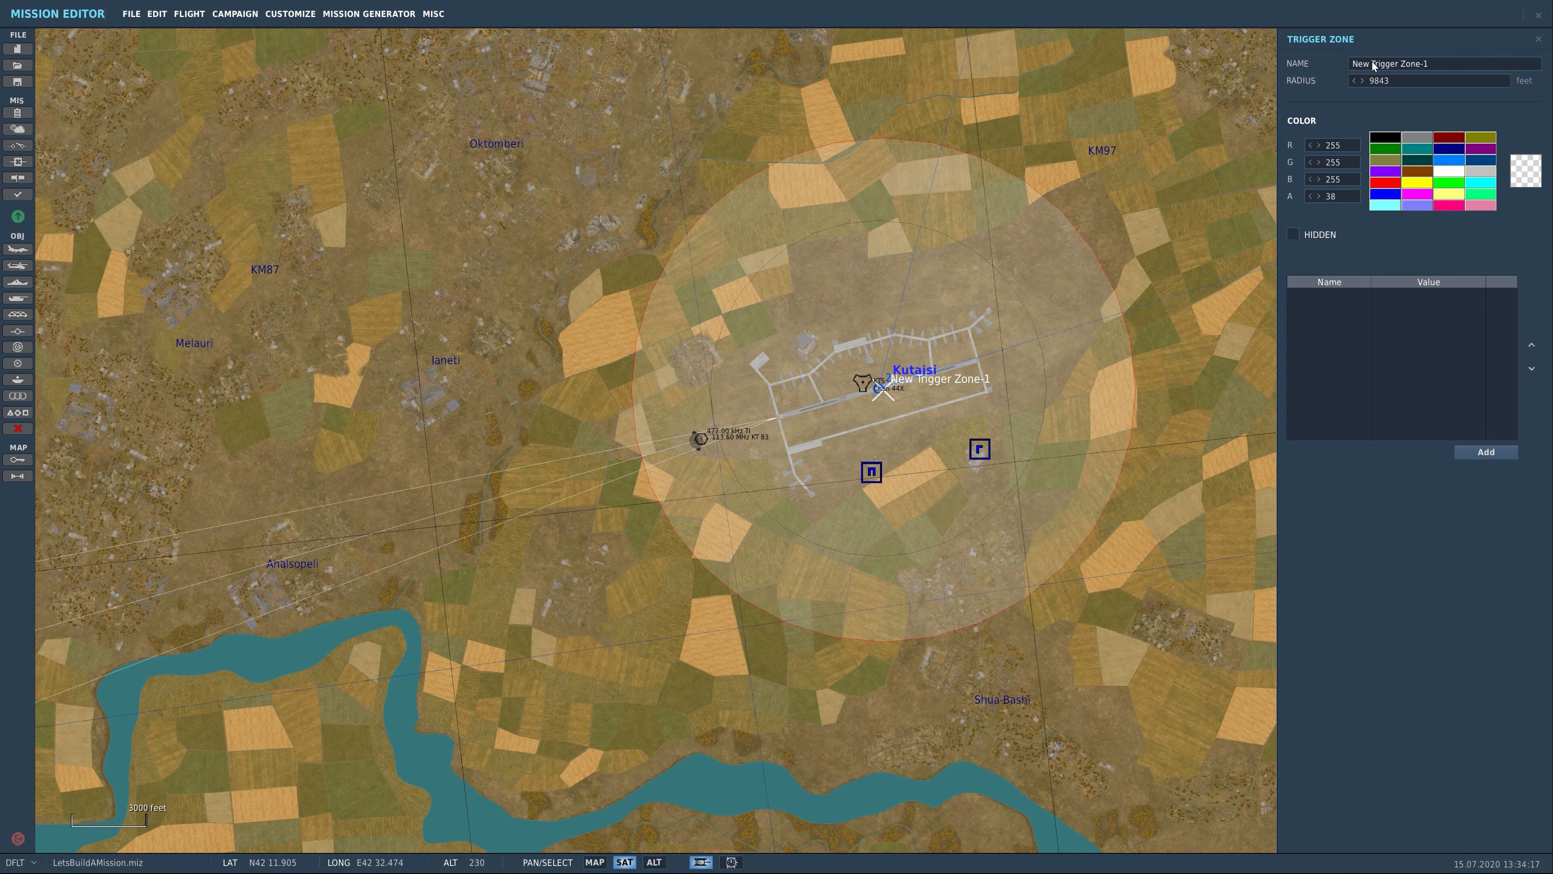
# Step: Rename the new trigger zone Kutaisi_Landing Zone and set its radius to 100 feet
pyautogui.click(1445, 62)
pyautogui.write('T')
pyautogui.write('utaisi_Landing Zone')
pyautogui.press('Tab')
pyautogui.write('5')
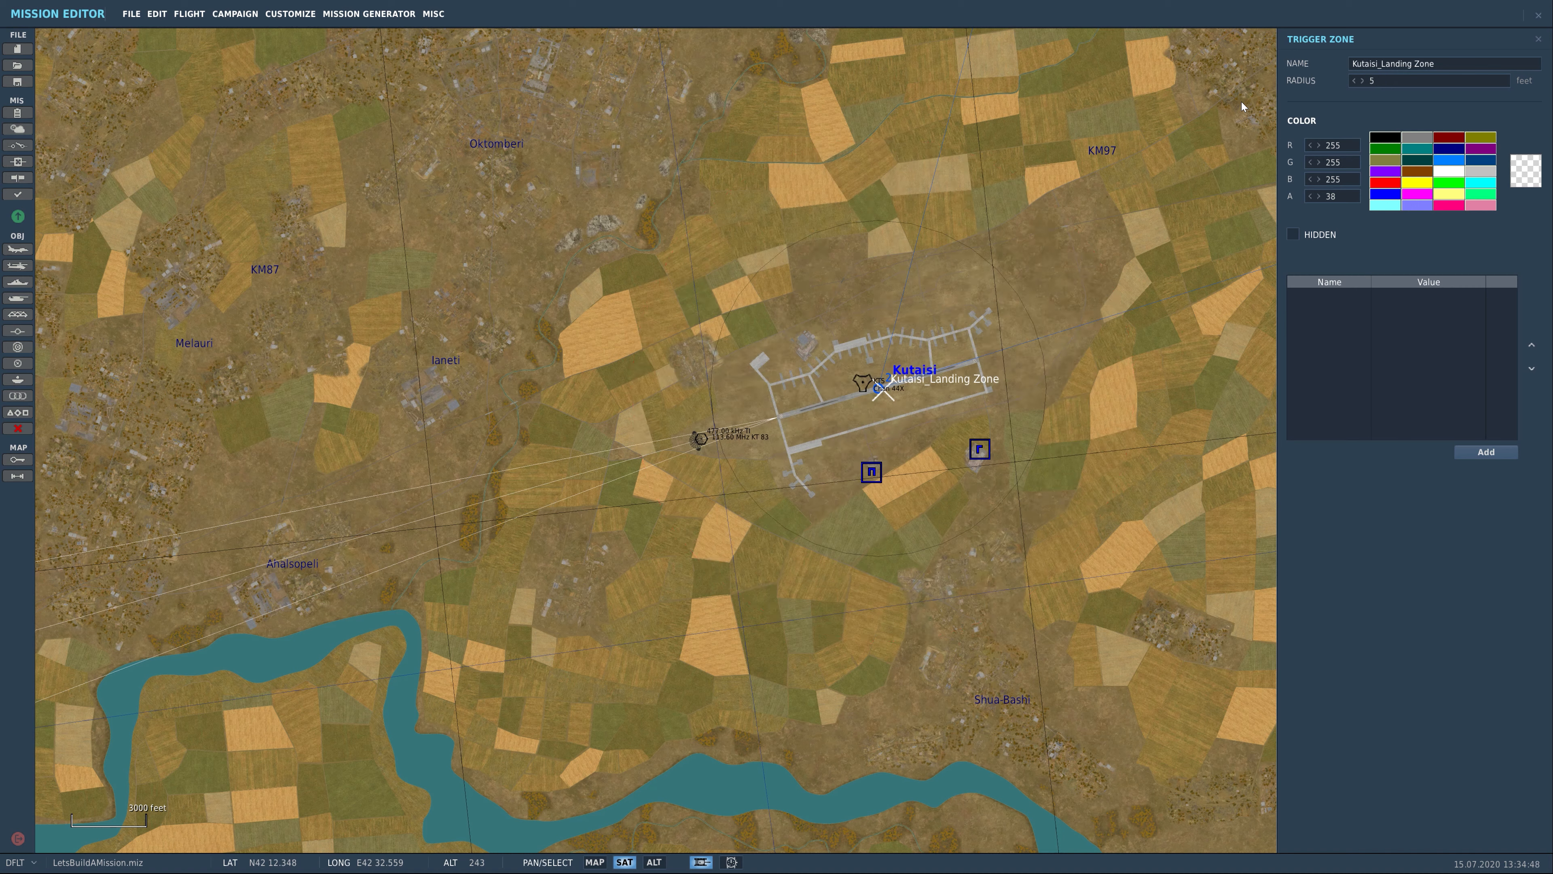
pyautogui.scroll(5, 860, 467)
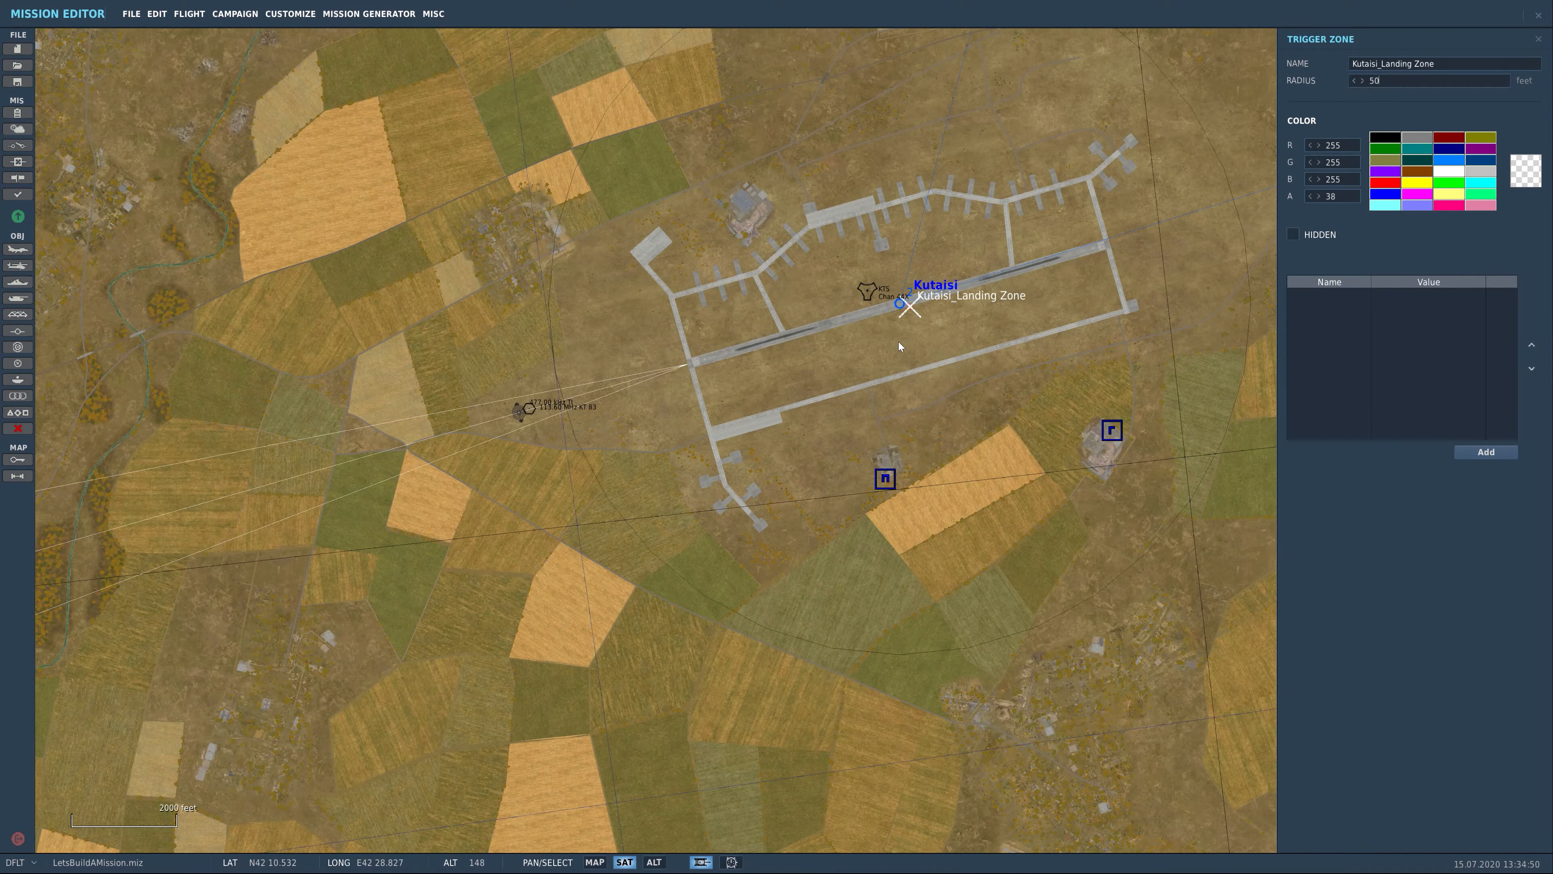
pyautogui.scroll(3, 893, 269)
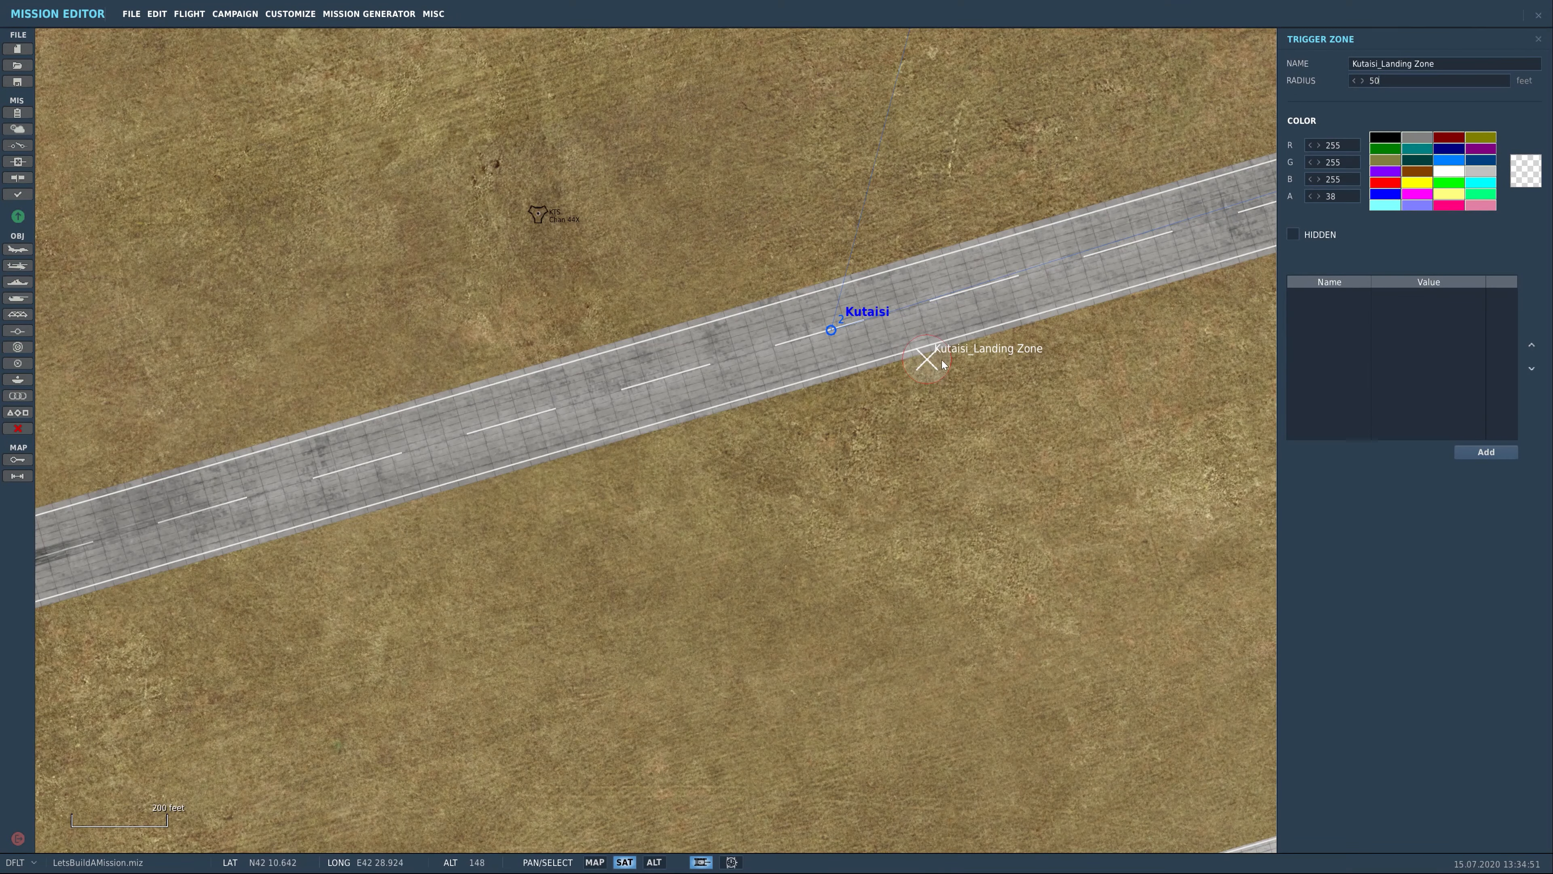
pyautogui.moveTo(1395, 82); pyautogui.dragTo(1323, 90)
pyautogui.write('100')
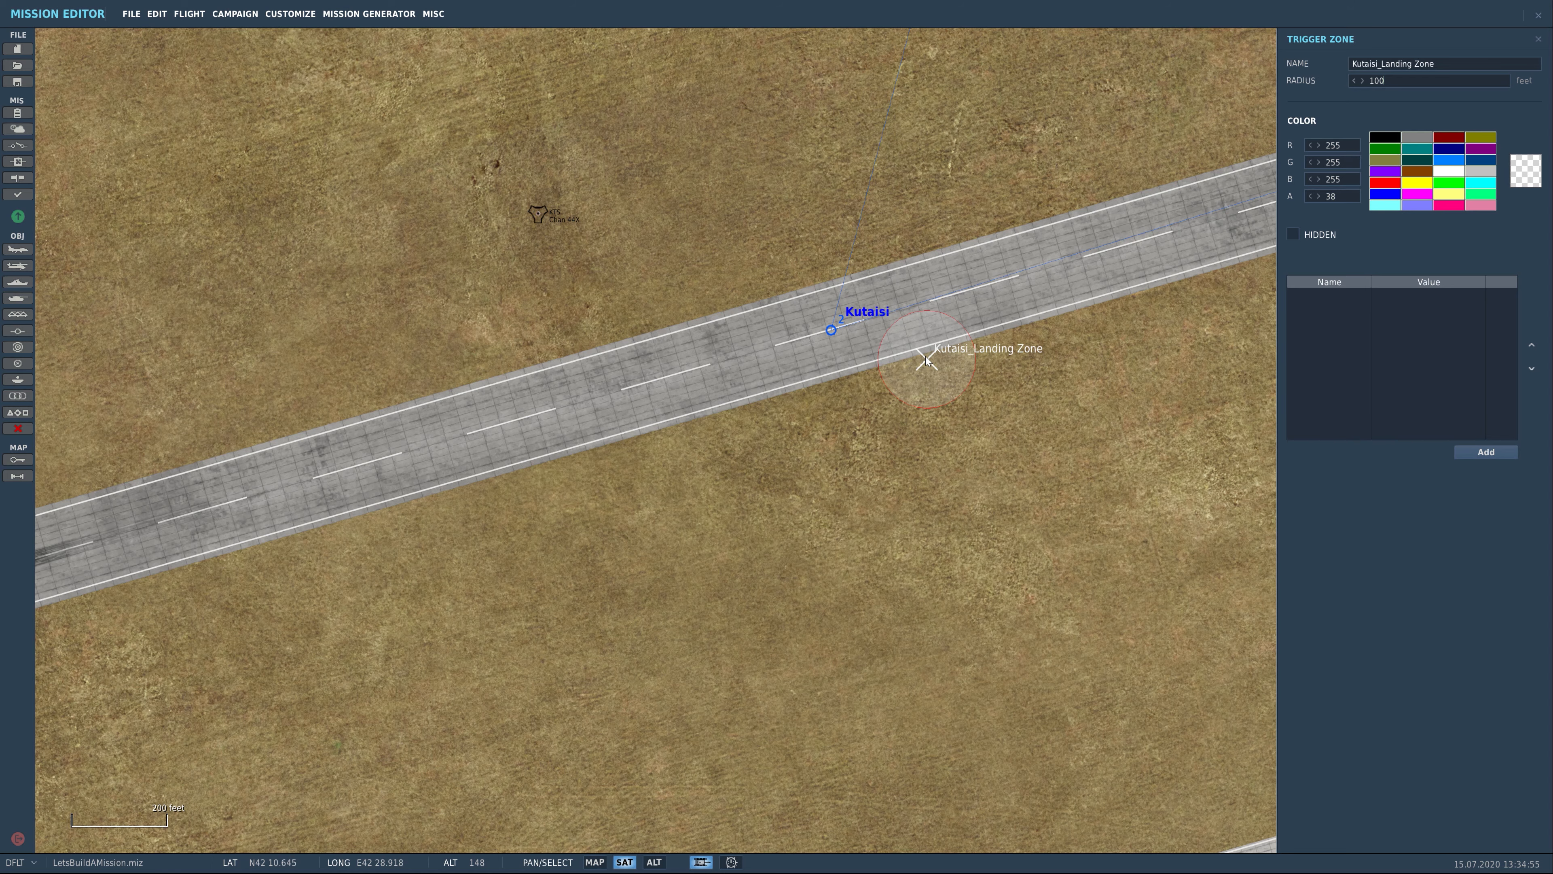
# Step: Move the landing zone onto the Kutaisi runway where the eastern connecting taxiway joins it
pyautogui.moveTo(929, 360); pyautogui.dragTo(955, 291)
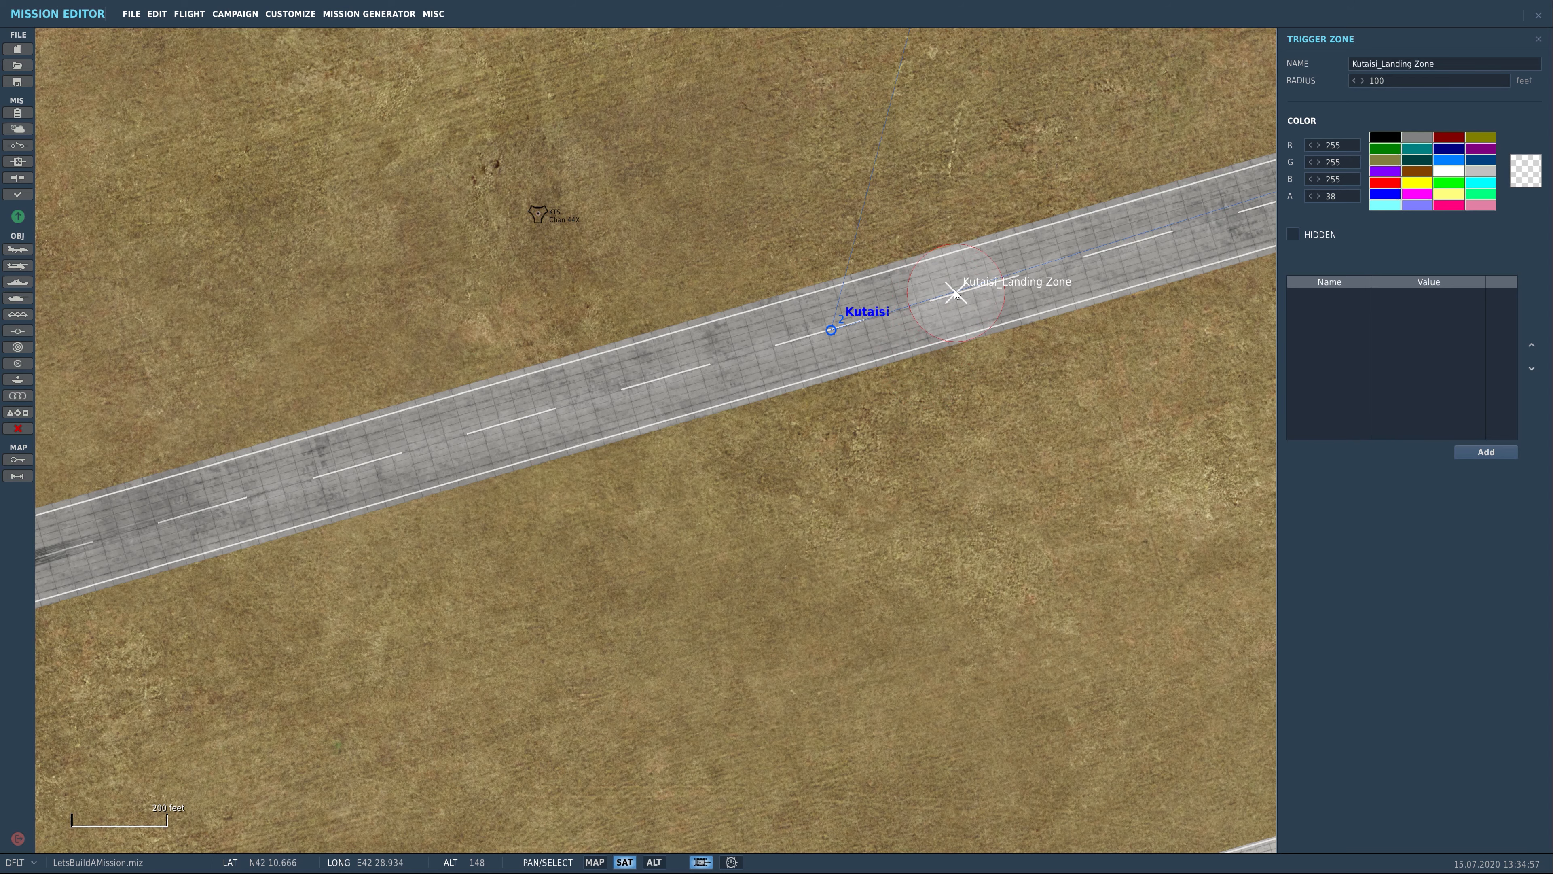
pyautogui.moveTo(953, 289); pyautogui.dragTo(701, 440, button='right')
pyautogui.scroll(-5, 701, 441)
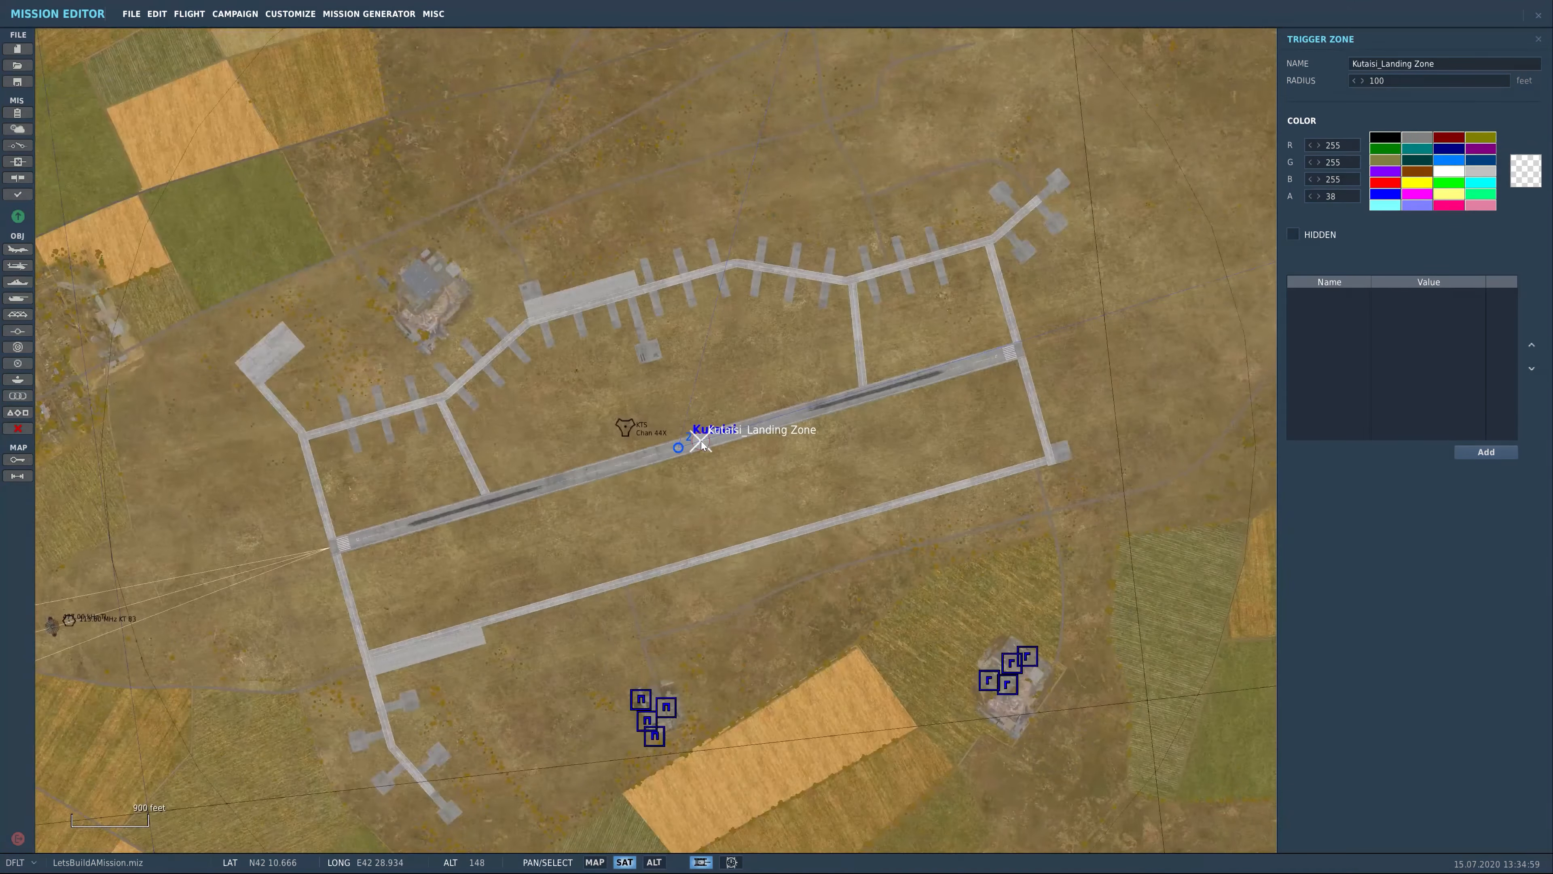
pyautogui.moveTo(705, 443)
pyautogui.mouseDown()
pyautogui.moveTo(1016, 391)
pyautogui.moveTo(996, 355)
pyautogui.moveTo(897, 371)
pyautogui.moveTo(865, 397)
pyautogui.mouseUp()
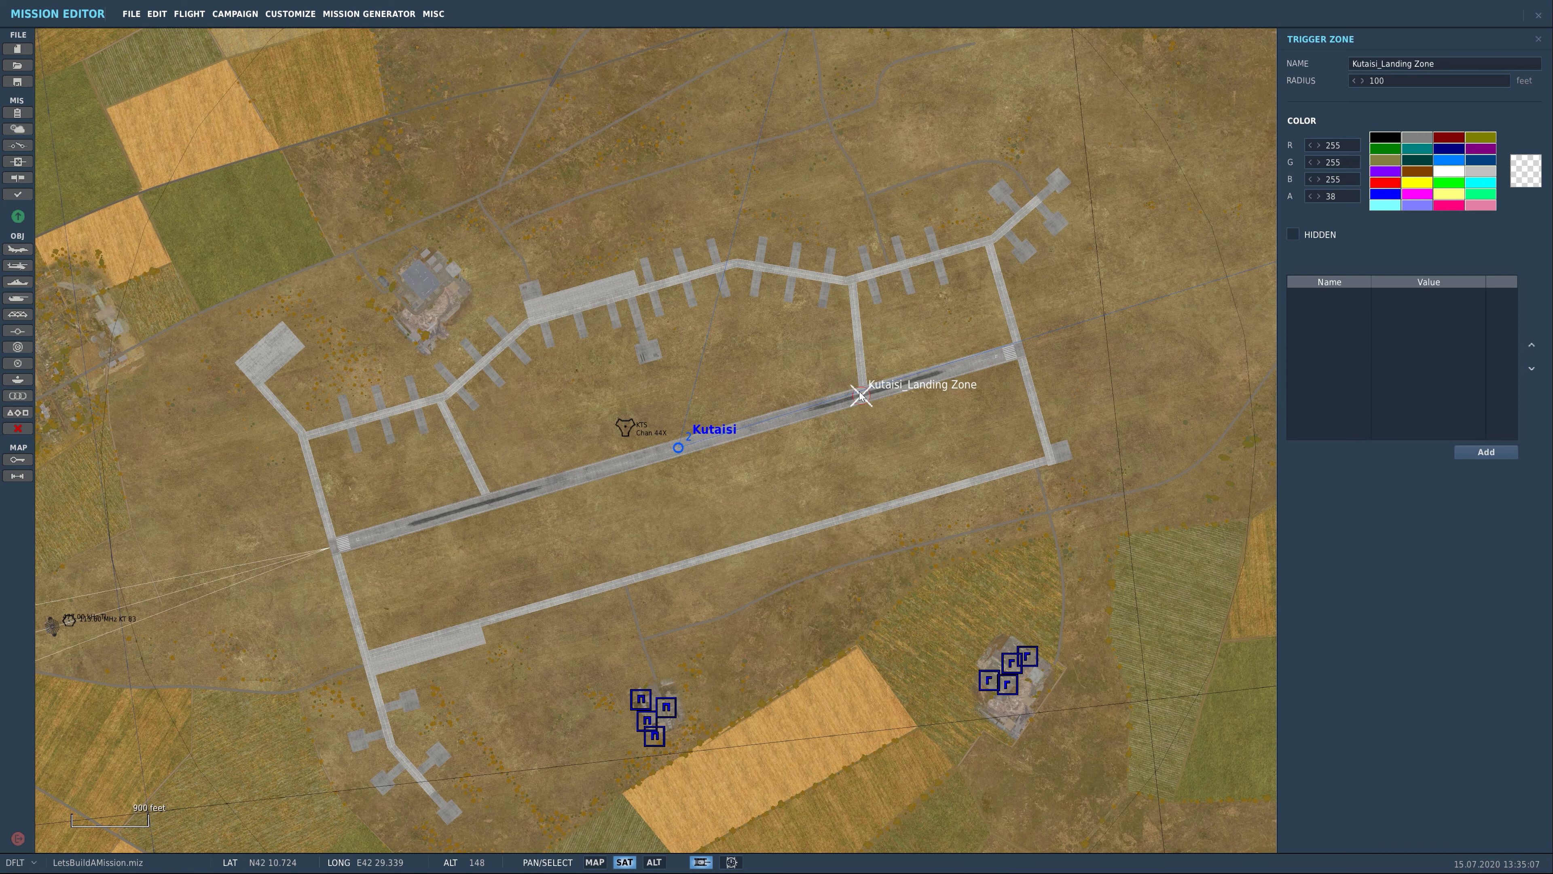
# Step: Place a second landing zone with a 100-foot radius on the runway at the western connecting taxiway's junction
pyautogui.scroll(-1, 819, 452)
pyautogui.scroll(3, 703, 430)
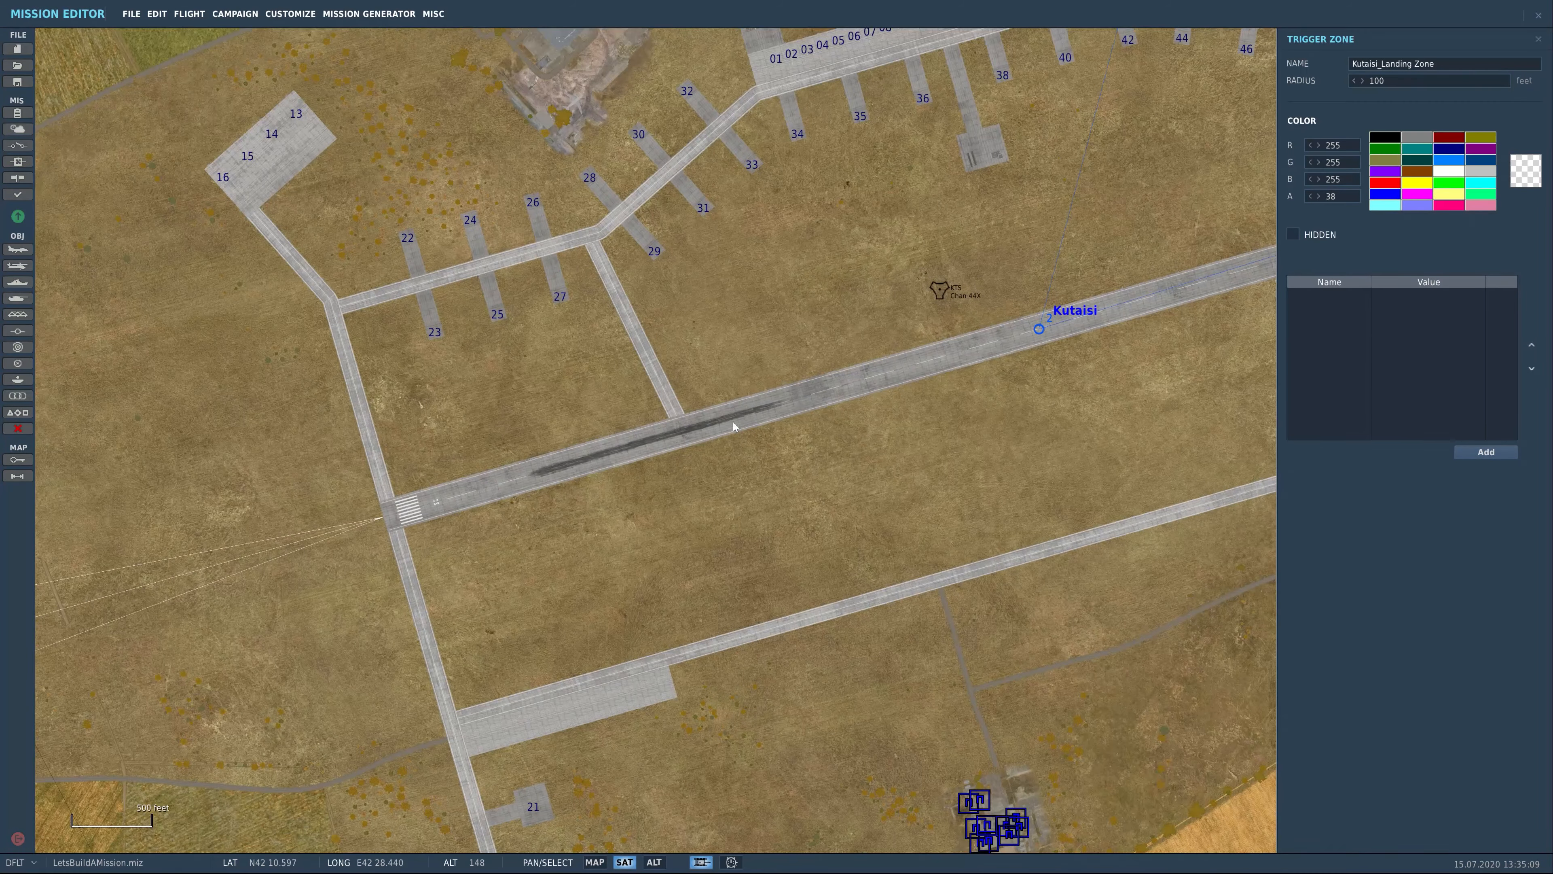
pyautogui.click(689, 432)
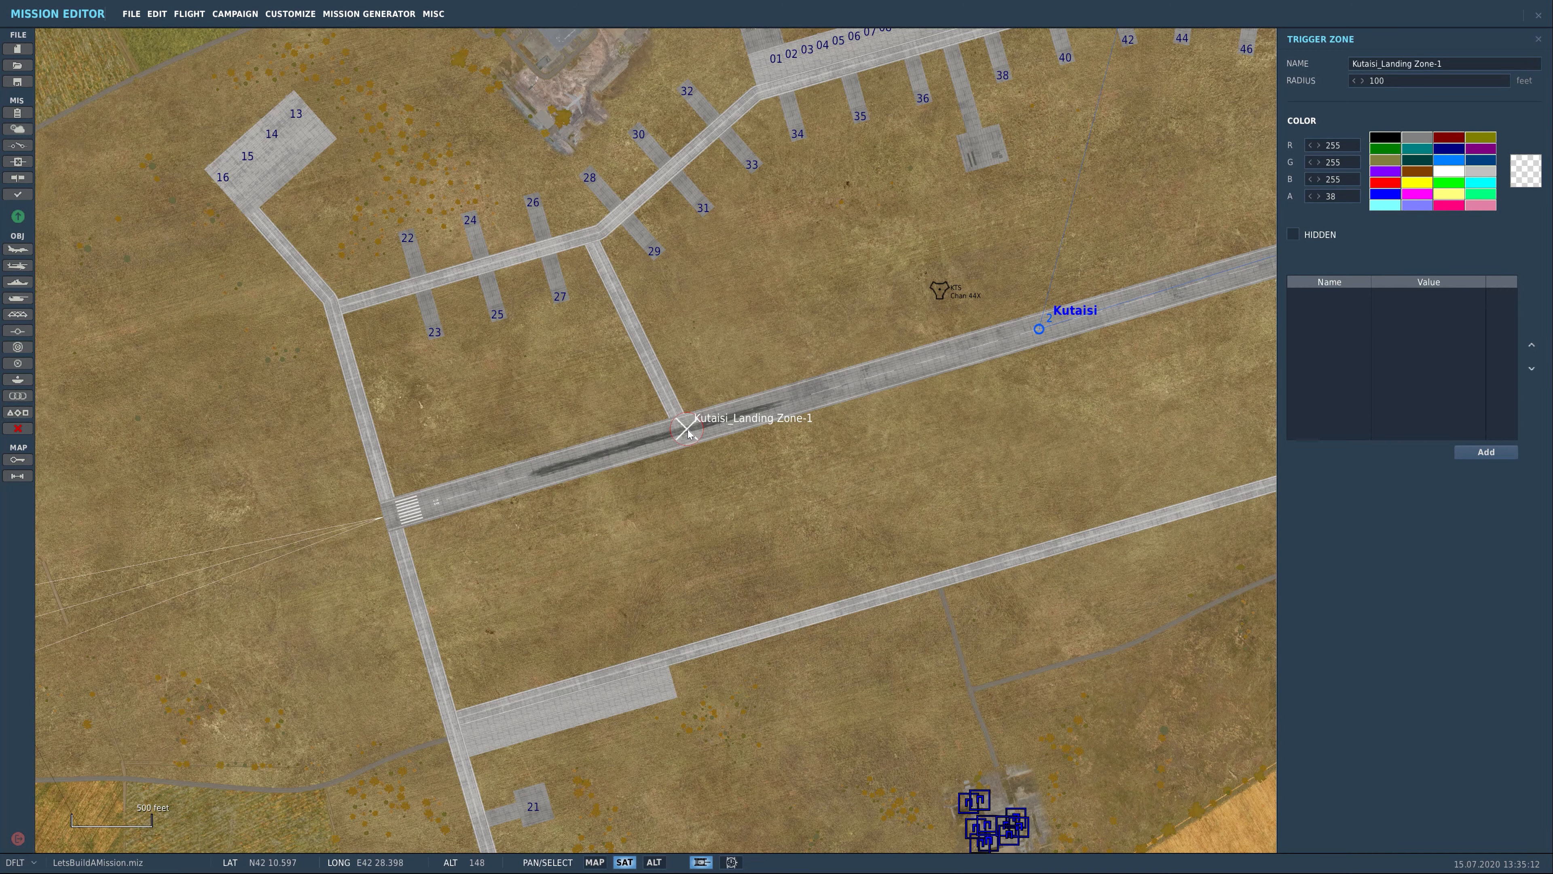
pyautogui.moveTo(866, 424); pyautogui.dragTo(621, 522)
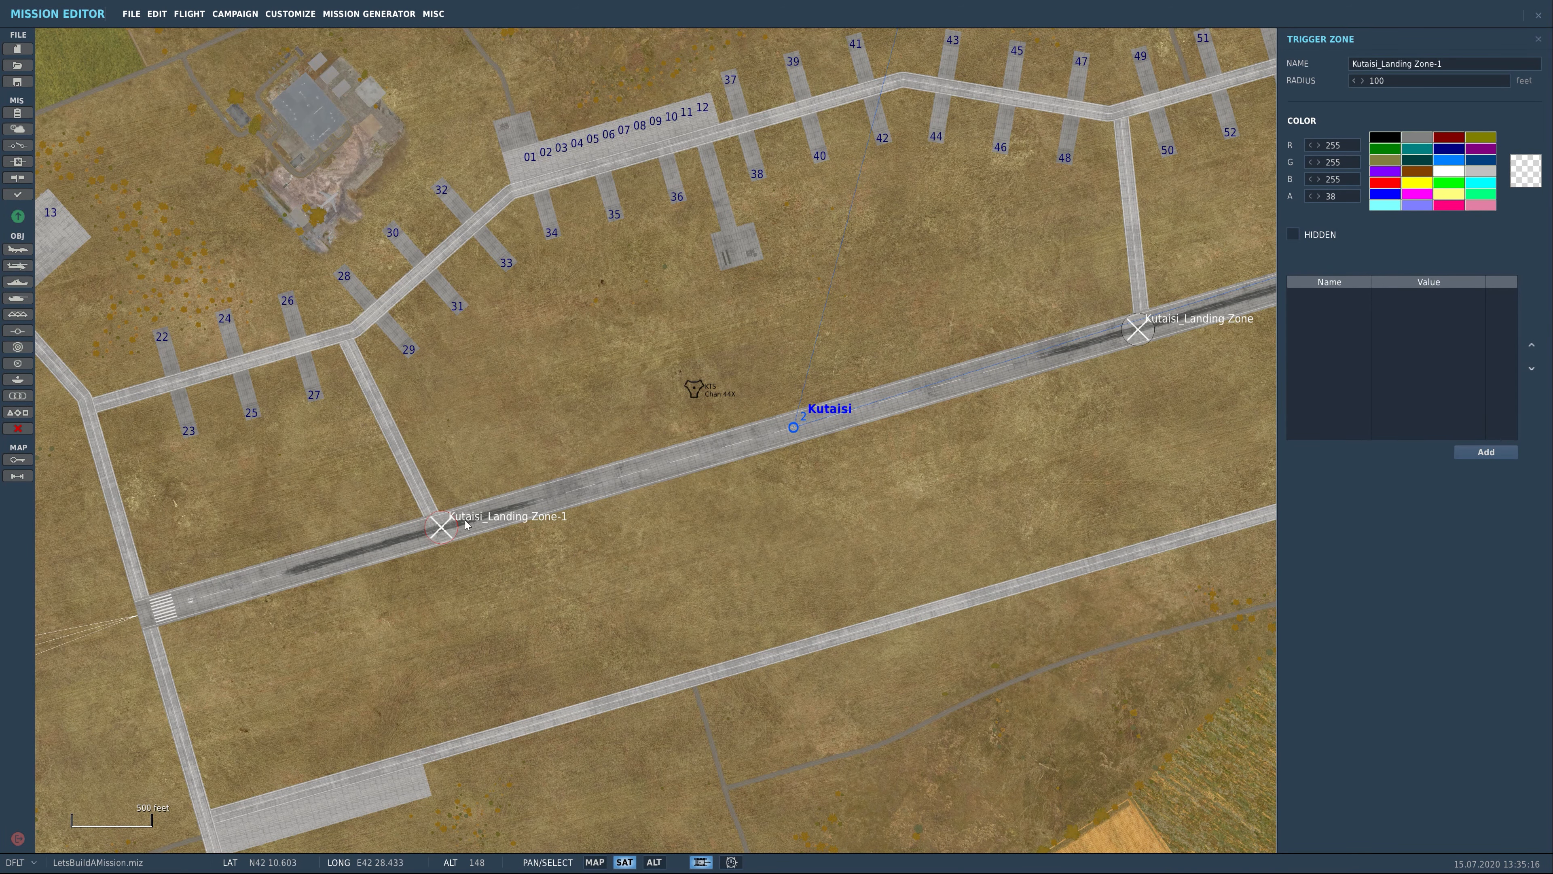
pyautogui.moveTo(437, 524); pyautogui.dragTo(440, 524)
pyautogui.moveTo(899, 451); pyautogui.dragTo(851, 451)
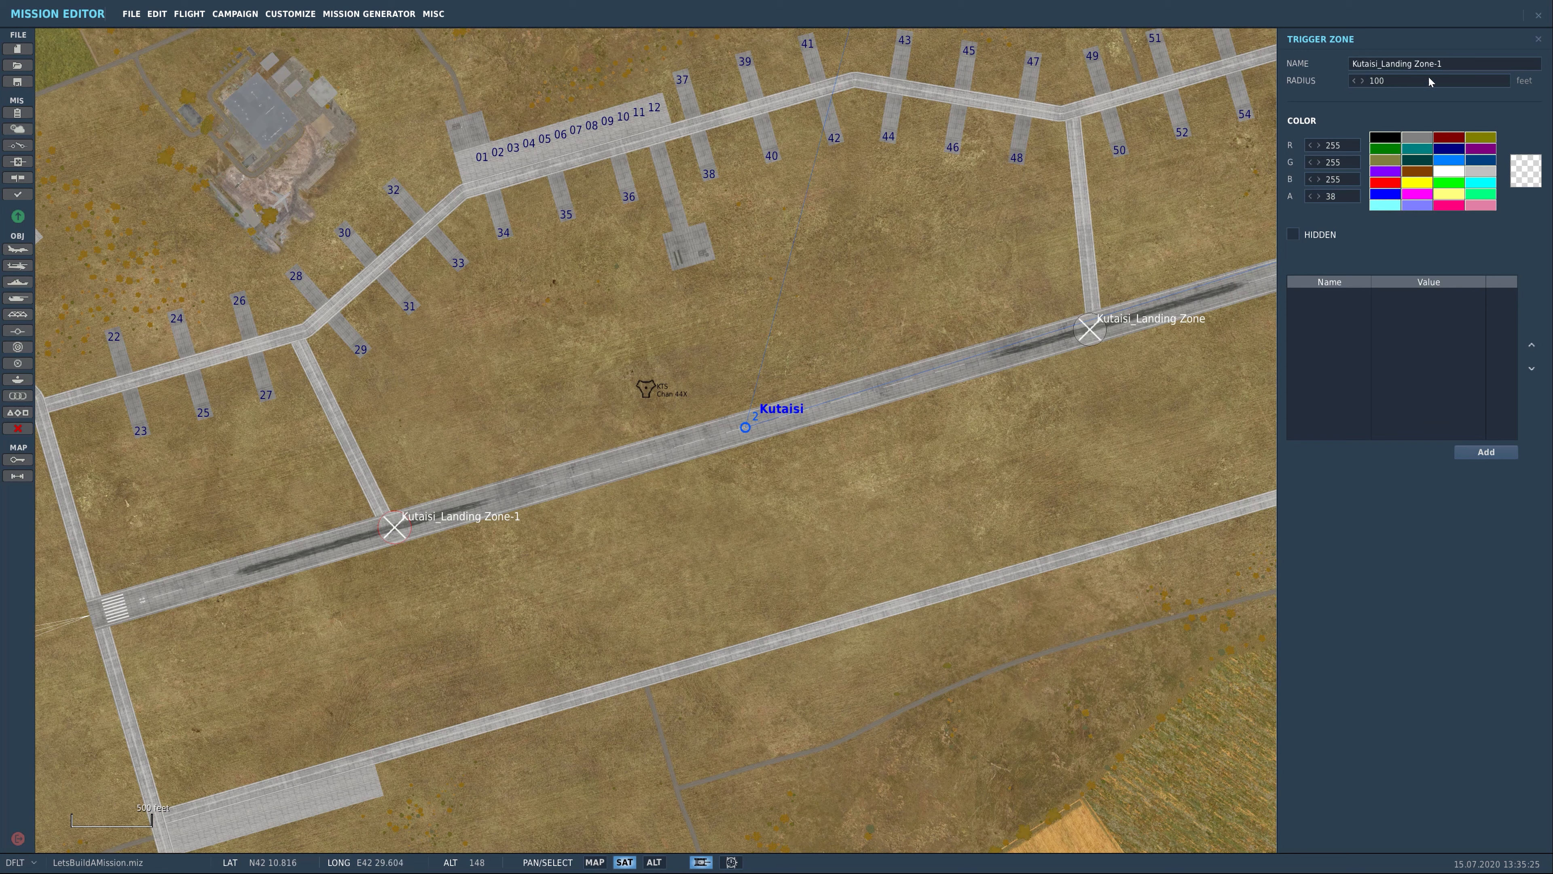
# Step: Rename the western zone Kutaisi_Landing_Zone-1 and the eastern zone Kutaisi_Landing_Zone
pyautogui.moveTo(974, 375); pyautogui.dragTo(950, 337)
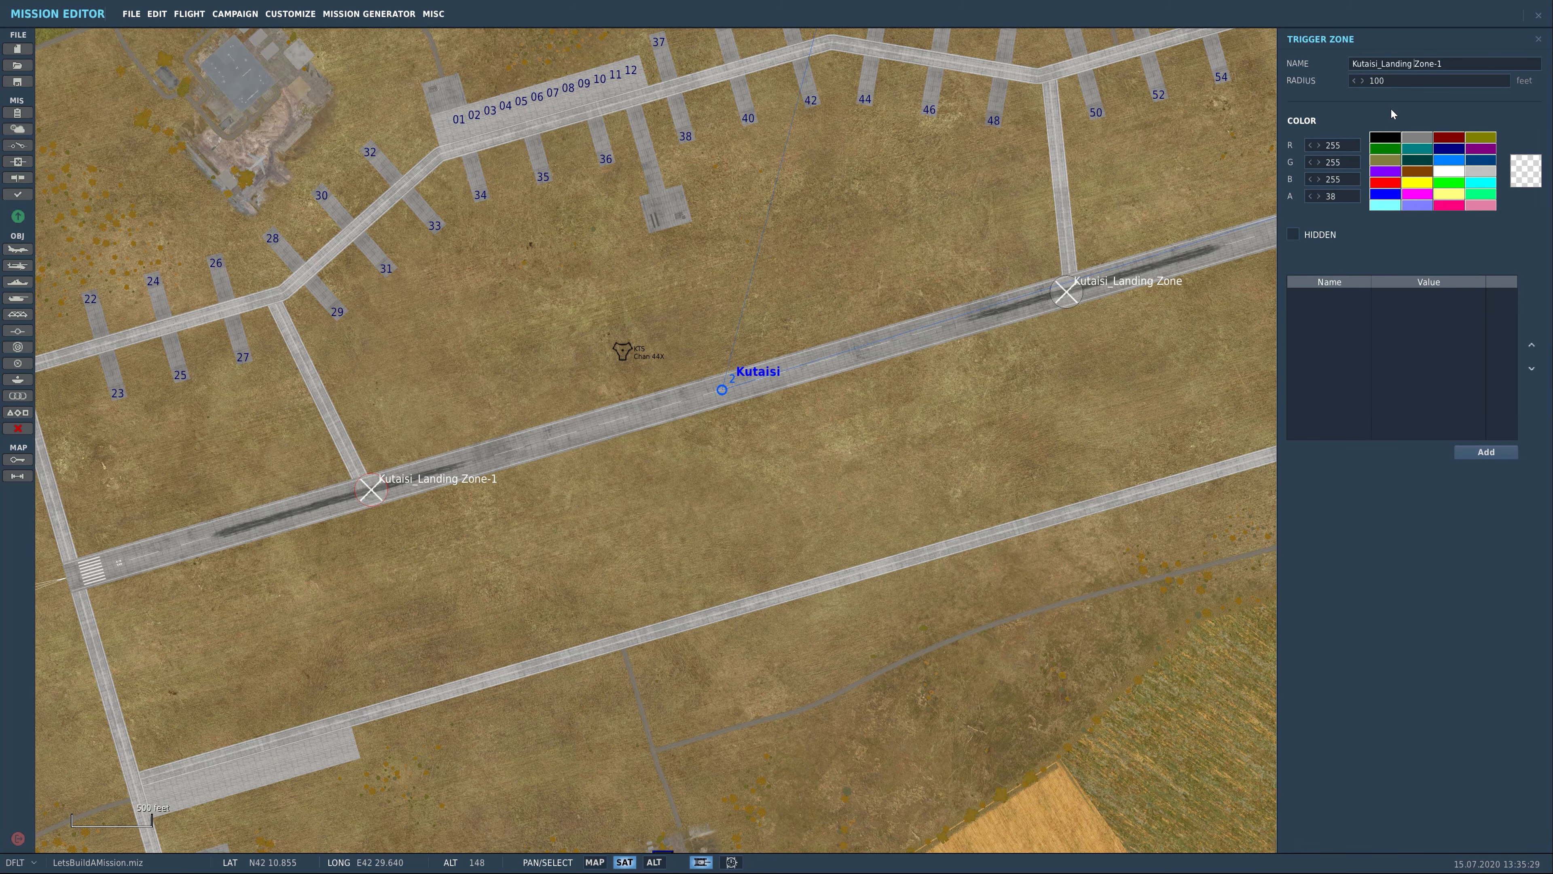
pyautogui.click(376, 489)
pyautogui.click(1071, 294)
pyautogui.click(876, 390)
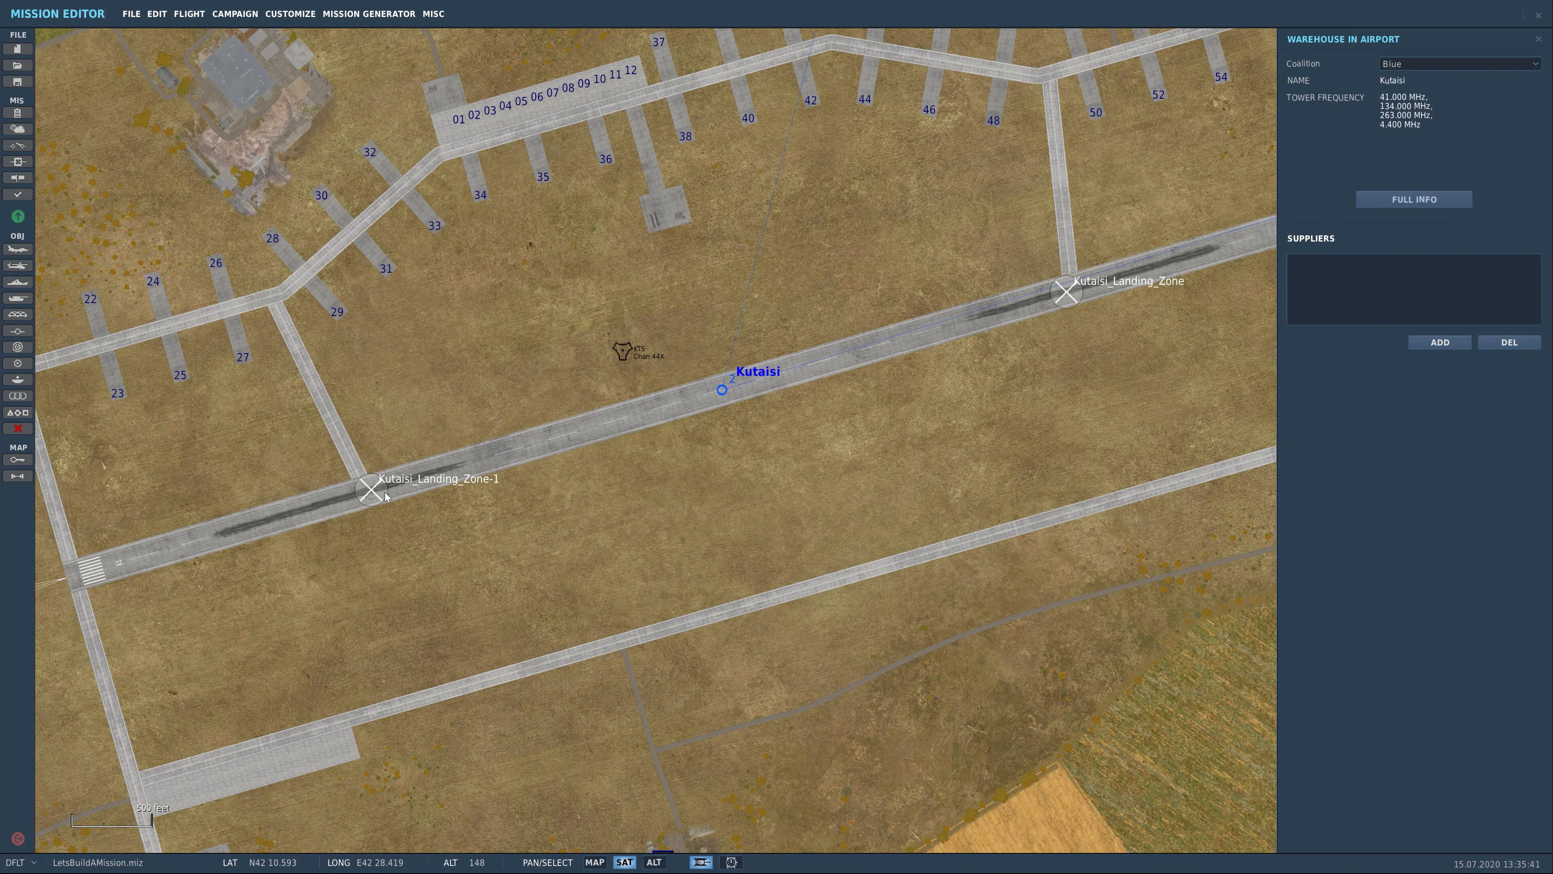
pyautogui.moveTo(1119, 276); pyautogui.dragTo(898, 354)
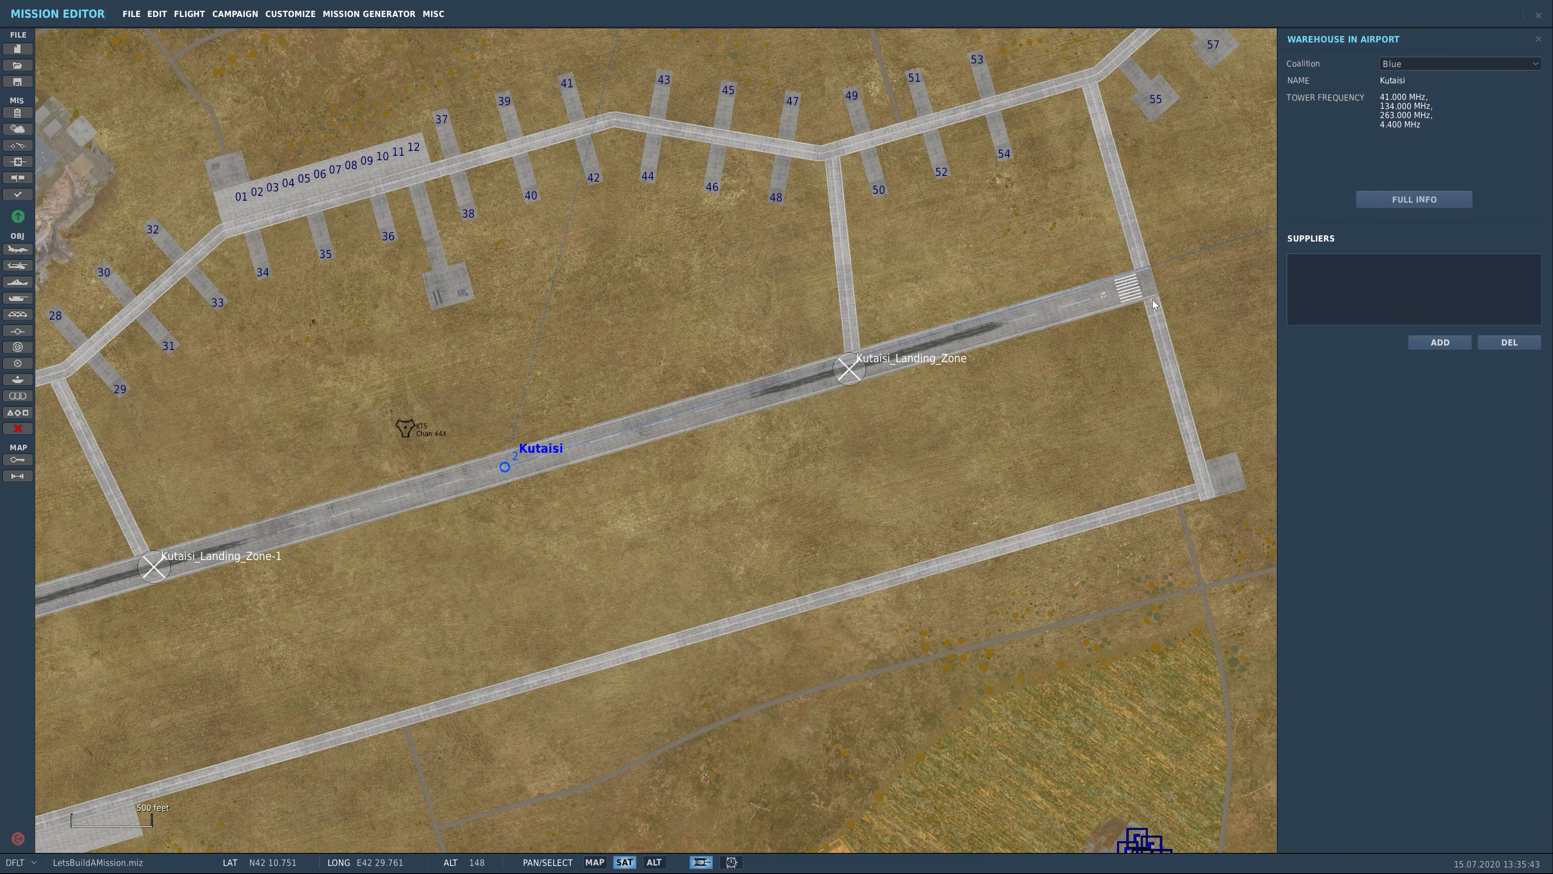
pyautogui.moveTo(849, 411); pyautogui.dragTo(958, 359)
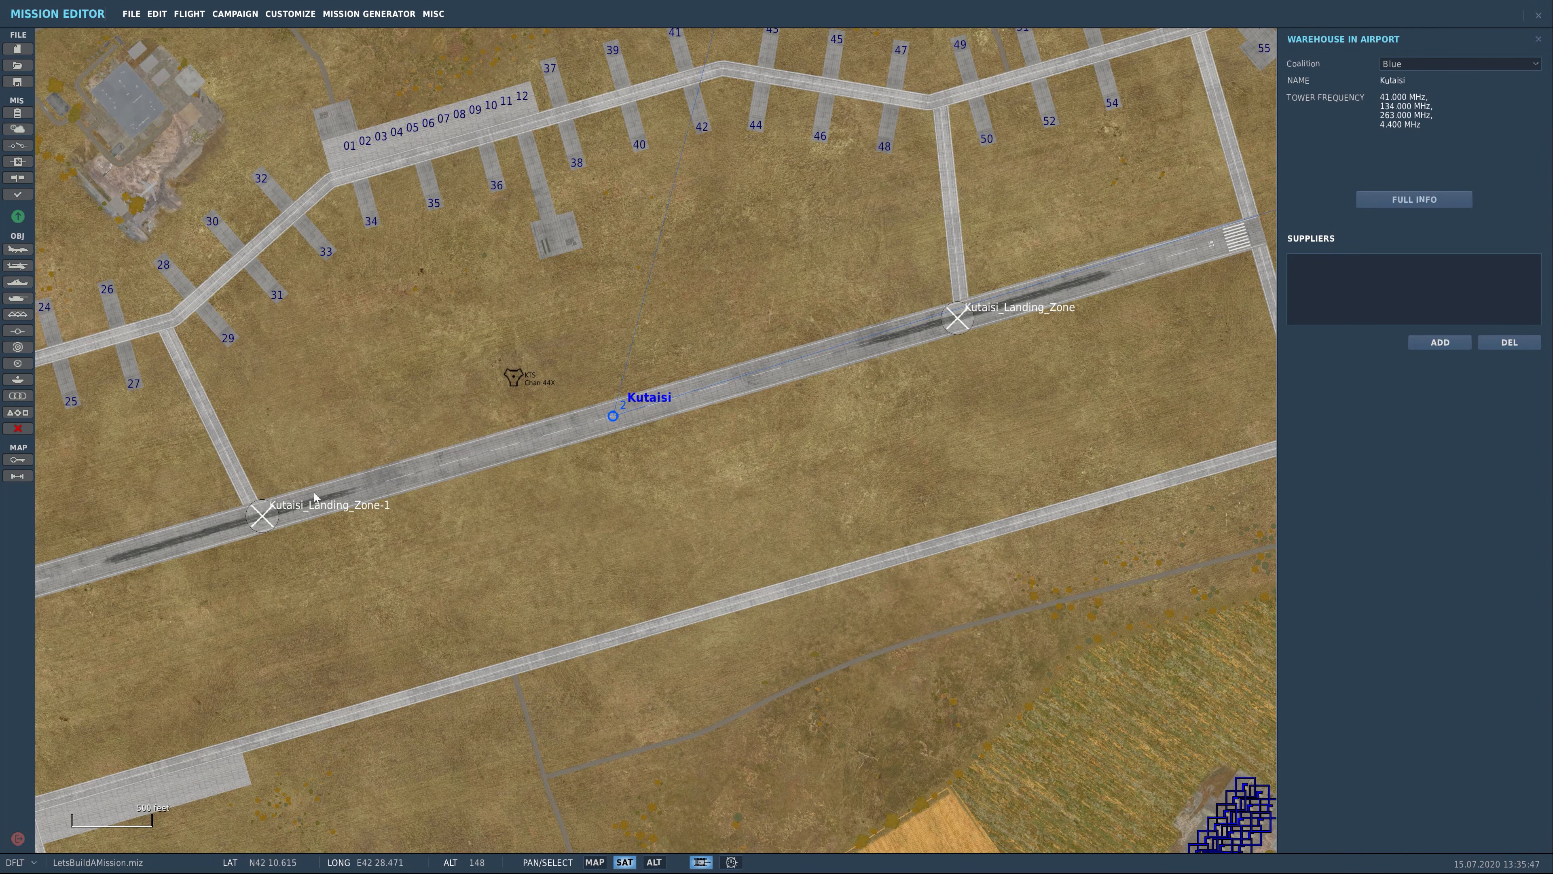
pyautogui.scroll(-3, 541, 436)
pyautogui.moveTo(518, 420); pyautogui.dragTo(776, 410)
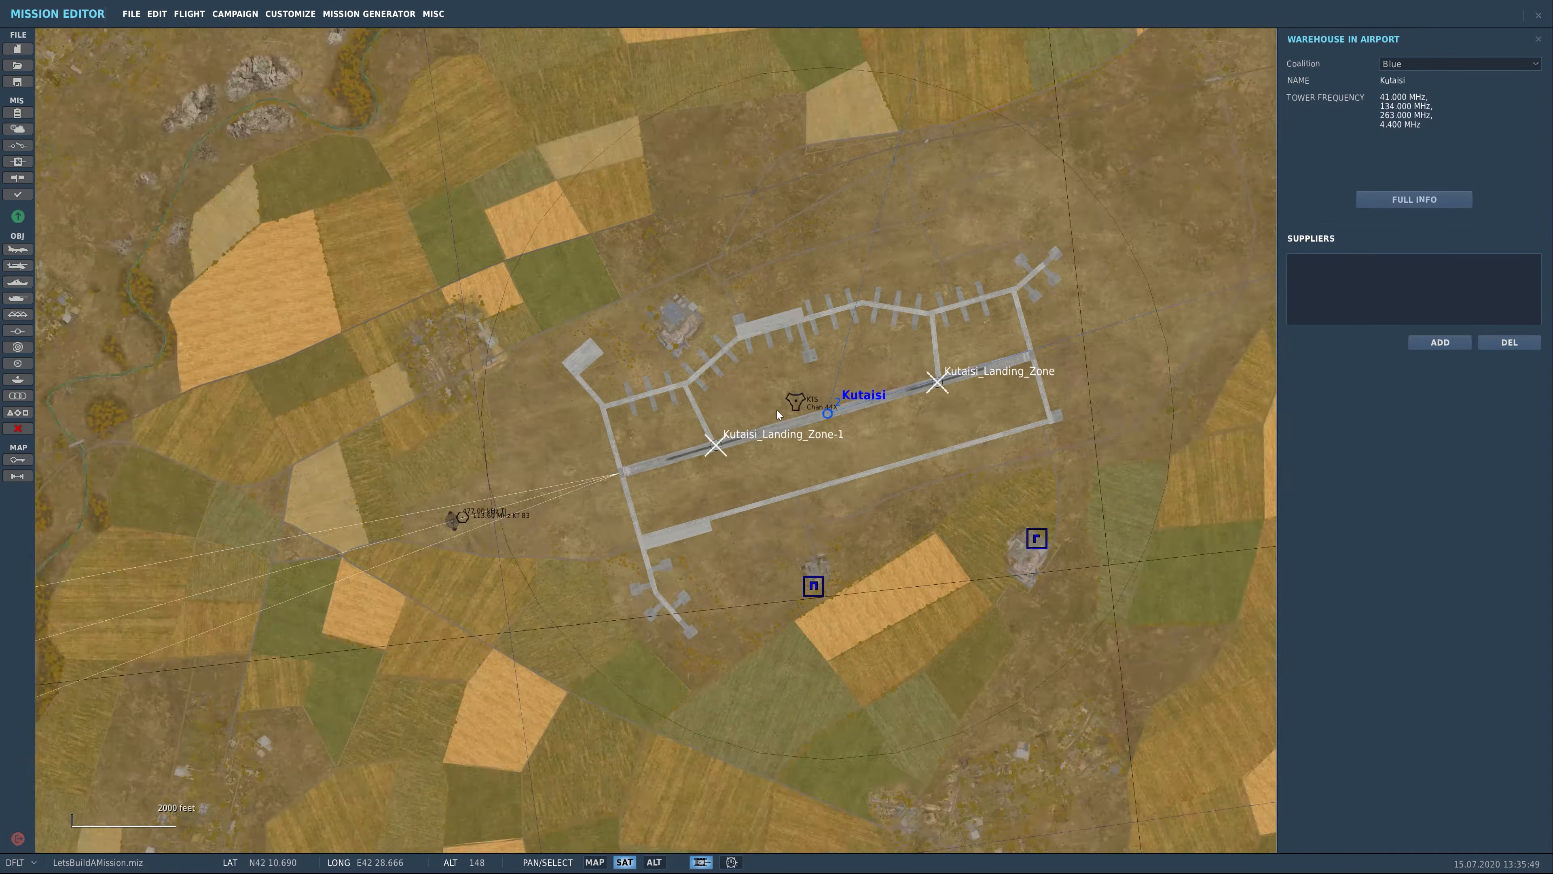
# Step: Duplicate the KC-135MPRS tanker group northeast of Zugdidi beside the original and name the copy TexacoMPRS_BlueFor_1.2
pyautogui.scroll(-5, 775, 412)
pyautogui.moveTo(691, 199); pyautogui.dragTo(846, 570)
pyautogui.scroll(-3, 751, 287)
pyautogui.moveTo(671, 209); pyautogui.dragTo(841, 507)
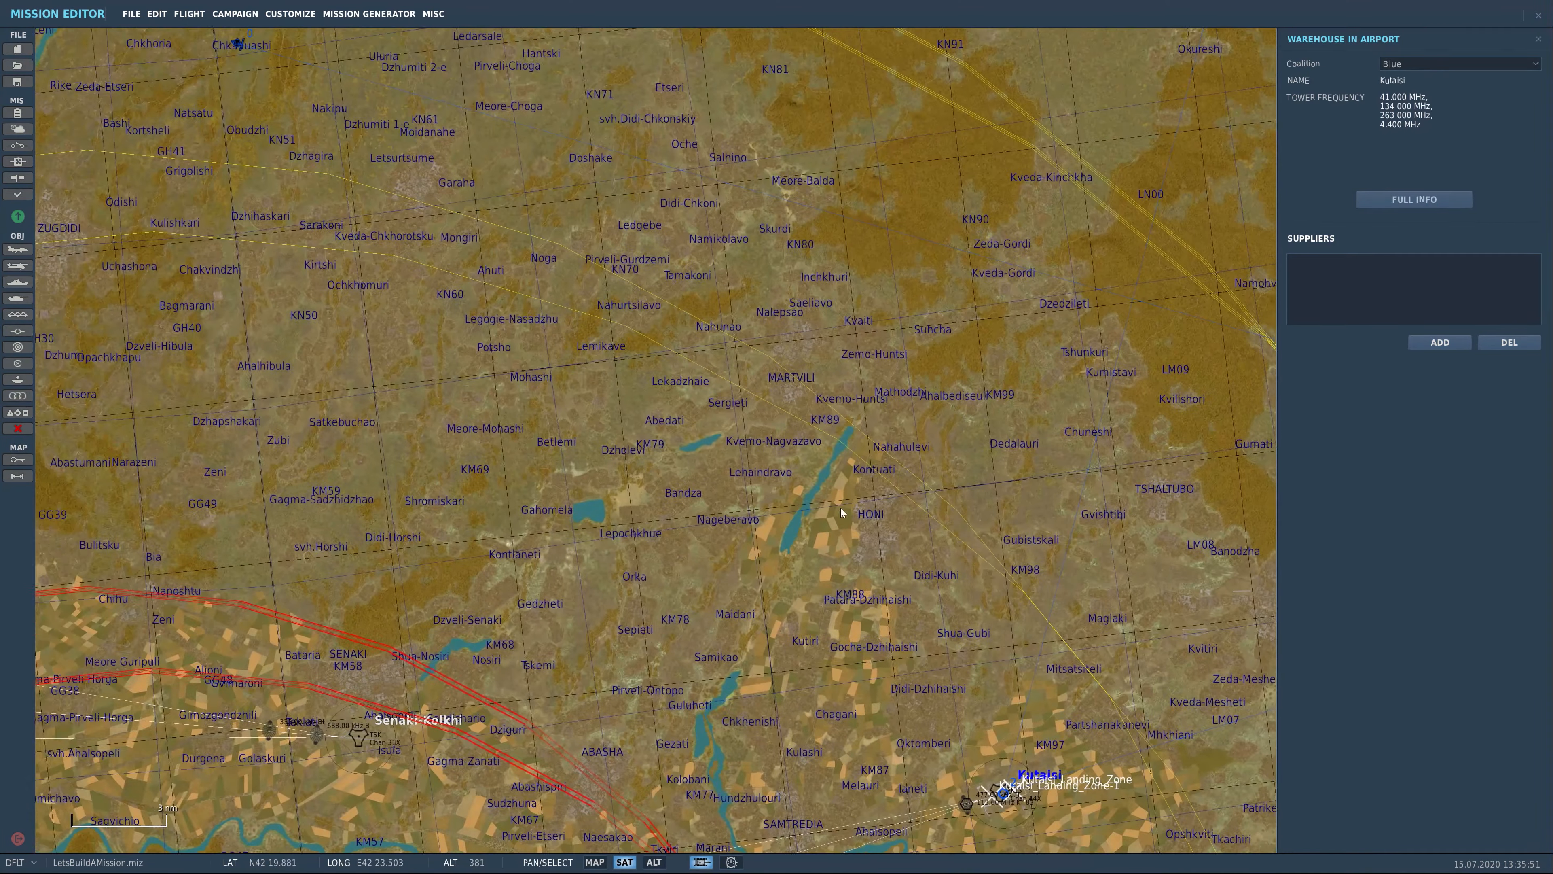
pyautogui.scroll(-3, 722, 379)
pyautogui.moveTo(618, 274); pyautogui.dragTo(834, 381)
pyautogui.scroll(3, 701, 334)
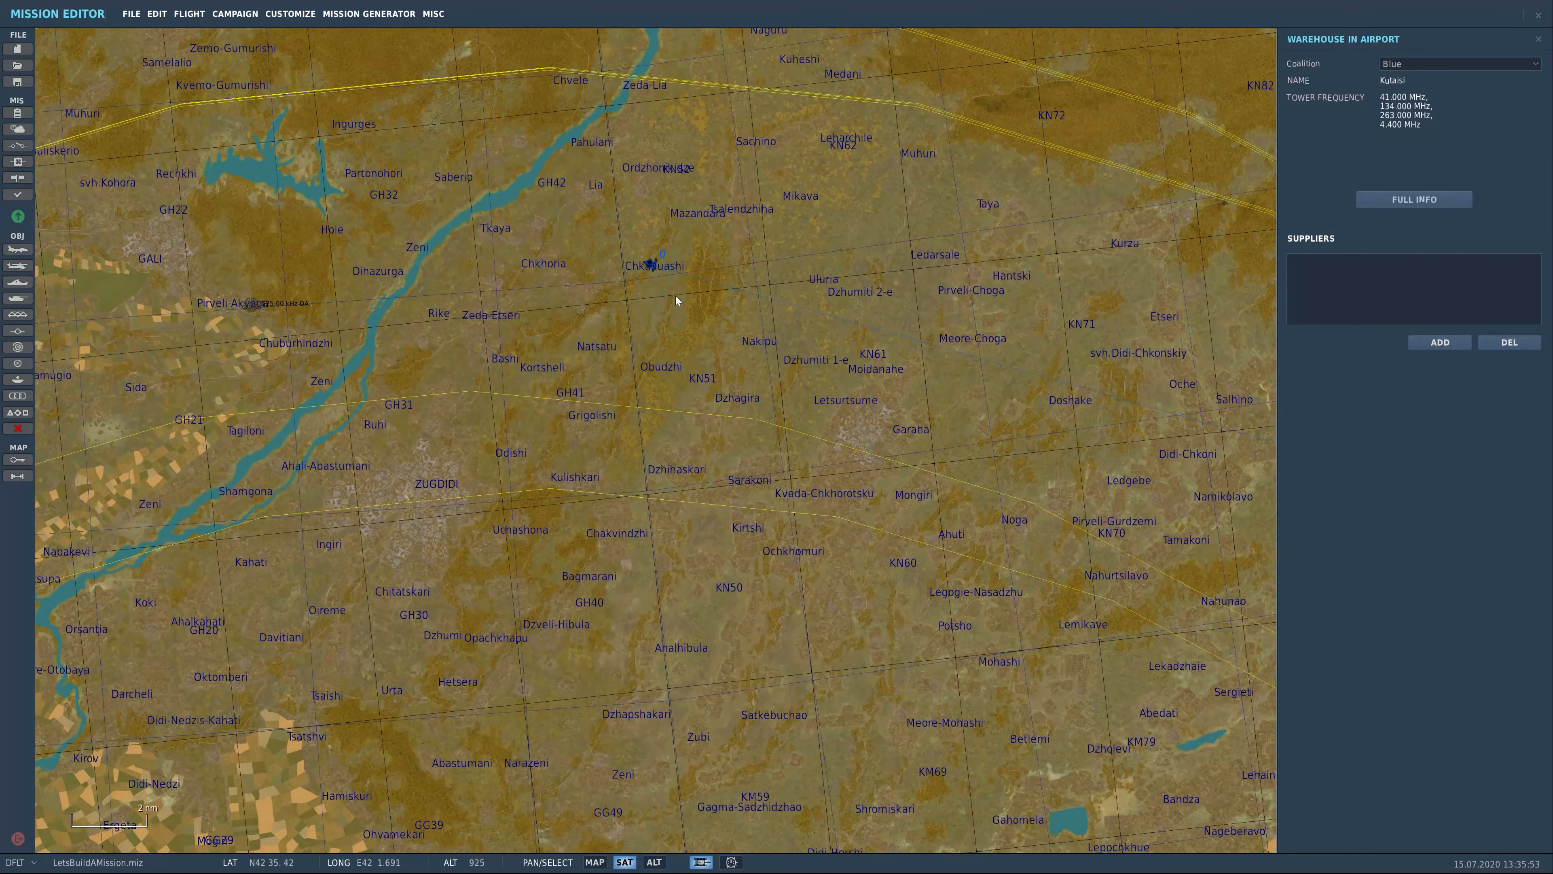
pyautogui.click(651, 265)
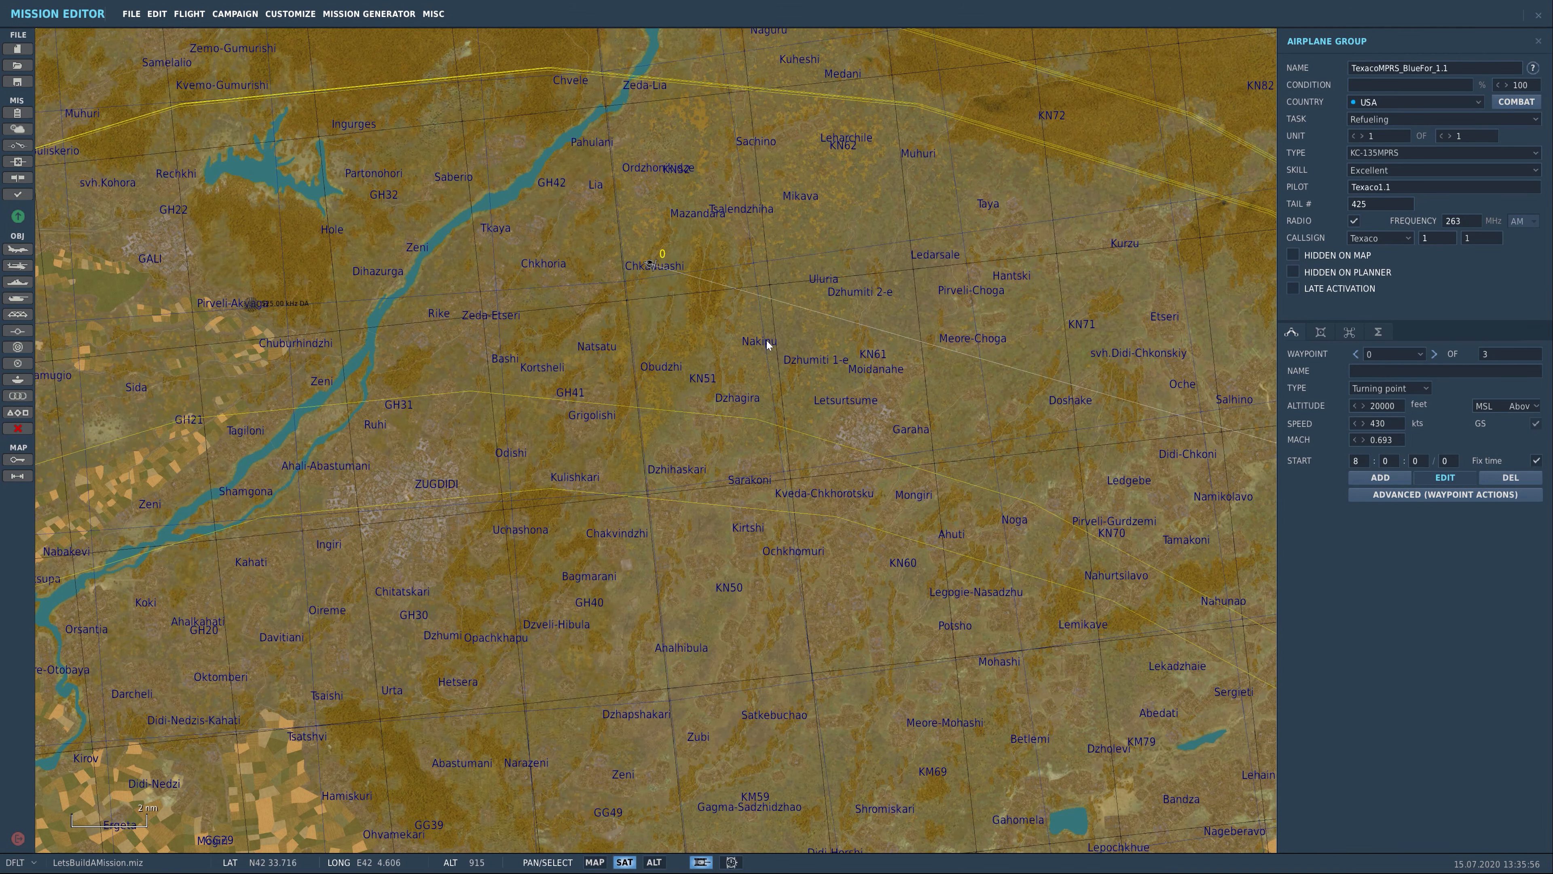
pyautogui.moveTo(767, 341); pyautogui.dragTo(855, 431)
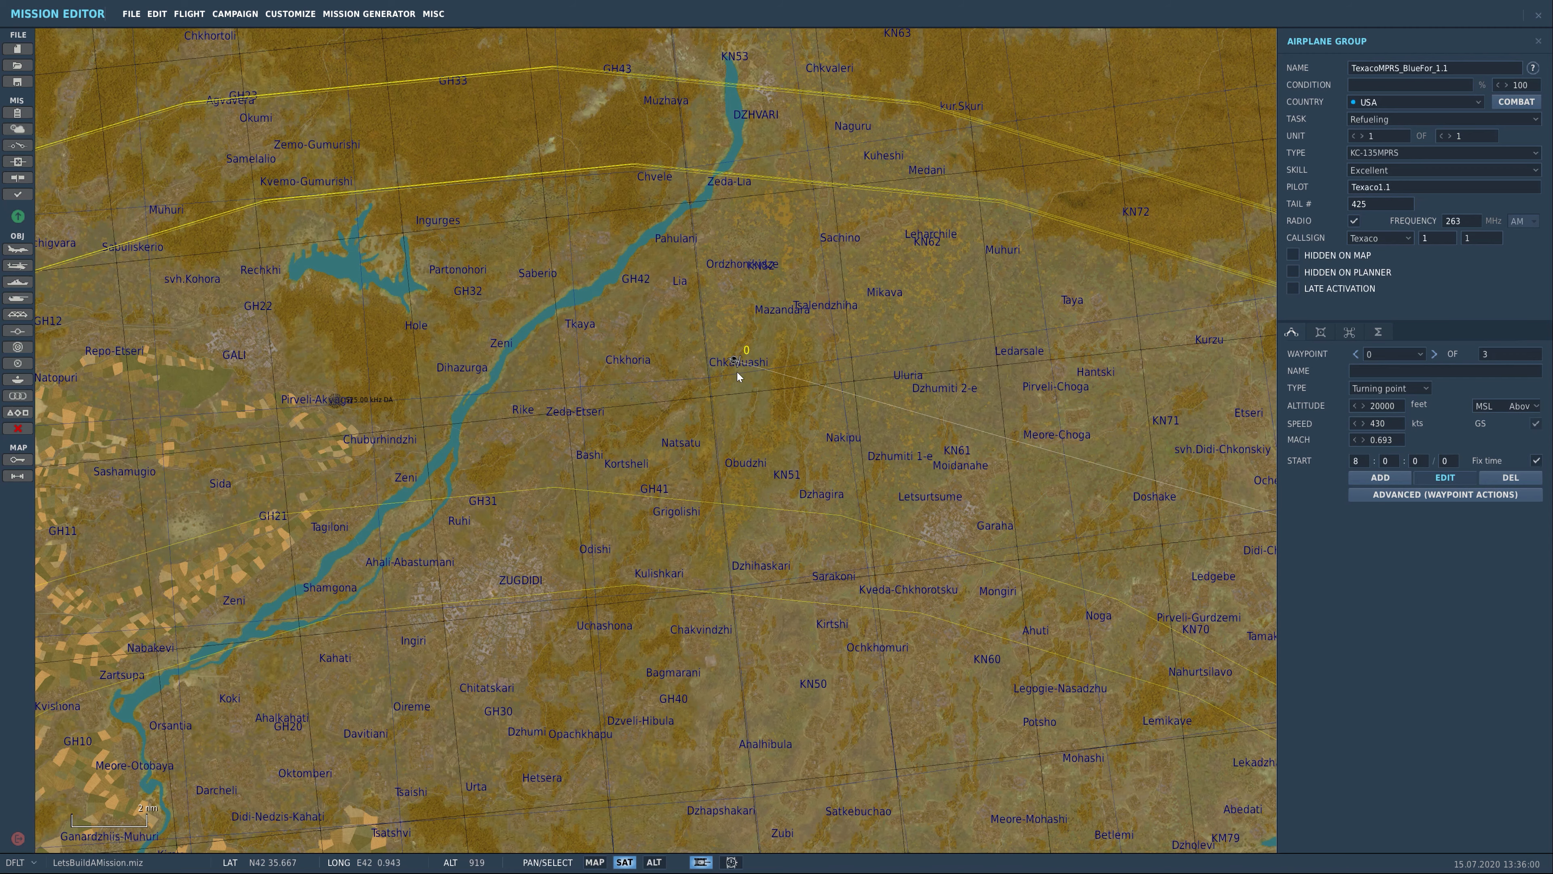
pyautogui.scroll(2, 738, 364)
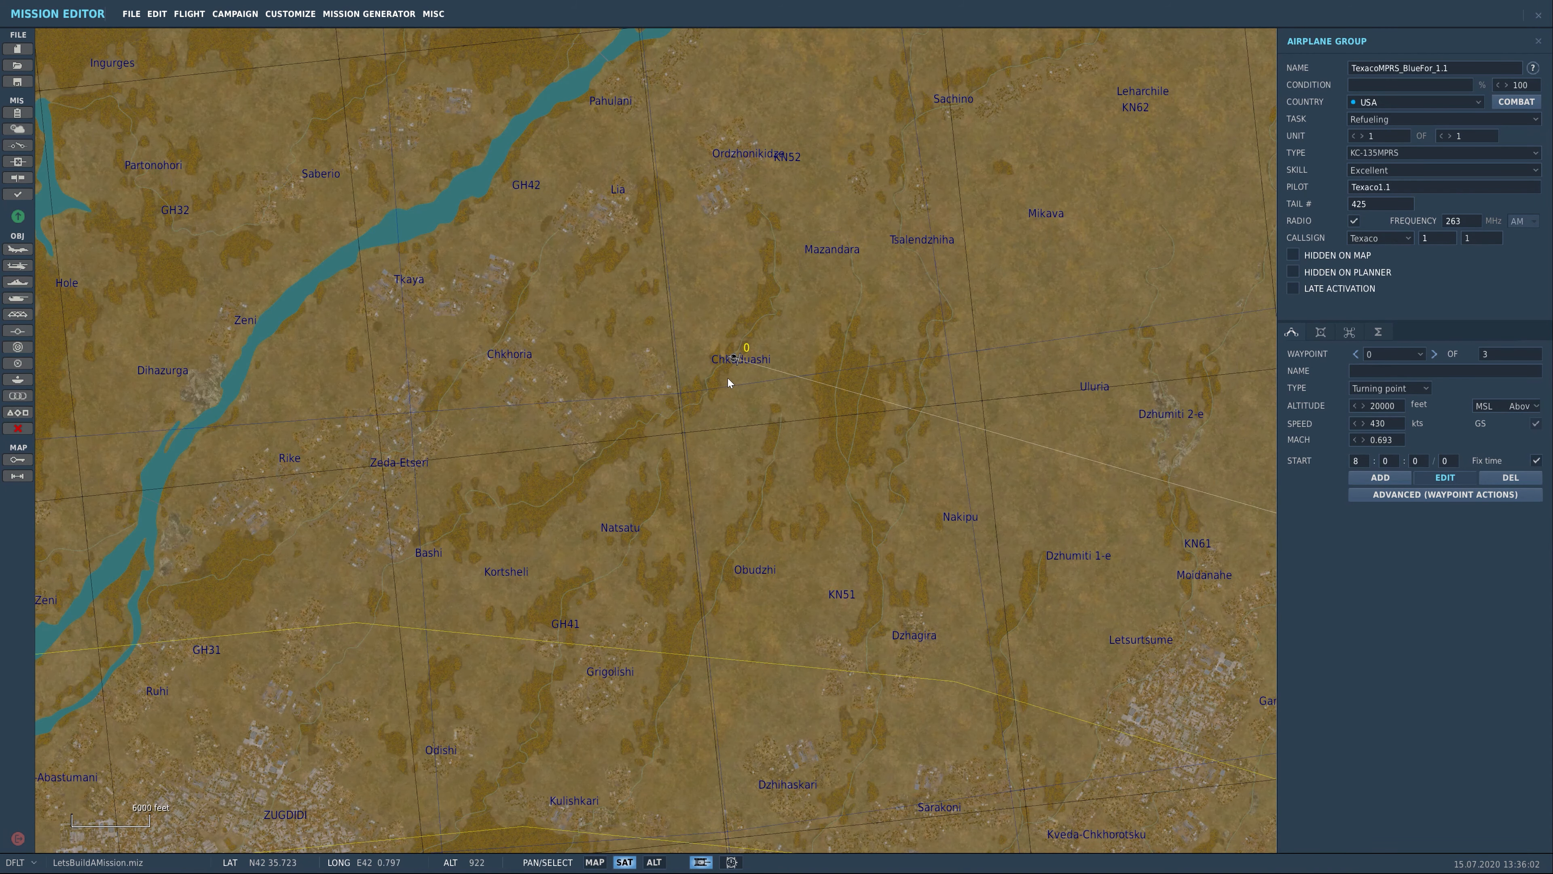
pyautogui.hotkey('ctrl', 'v')
pyautogui.moveTo(839, 420); pyautogui.dragTo(652, 355)
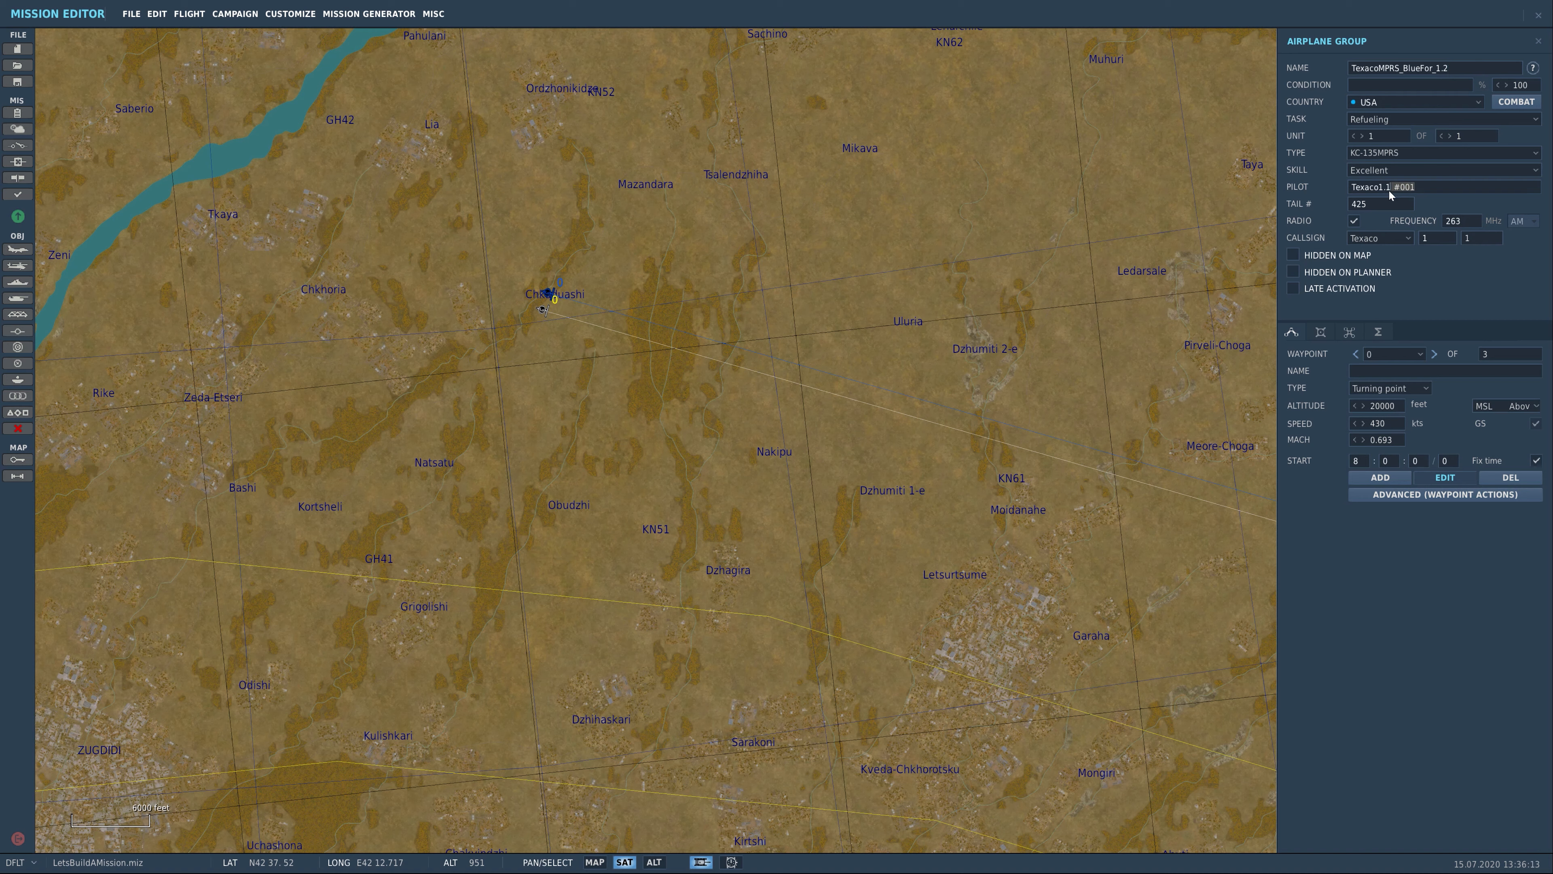
# Step: Name the tanker pilots Texaco_1.2 for the copy and Texaco_1.1 for the original, and set the copy to late activation
pyautogui.write('.2')
pyautogui.click(551, 296)
pyautogui.write('_')
pyautogui.moveTo(899, 402); pyautogui.dragTo(793, 343, button='right')
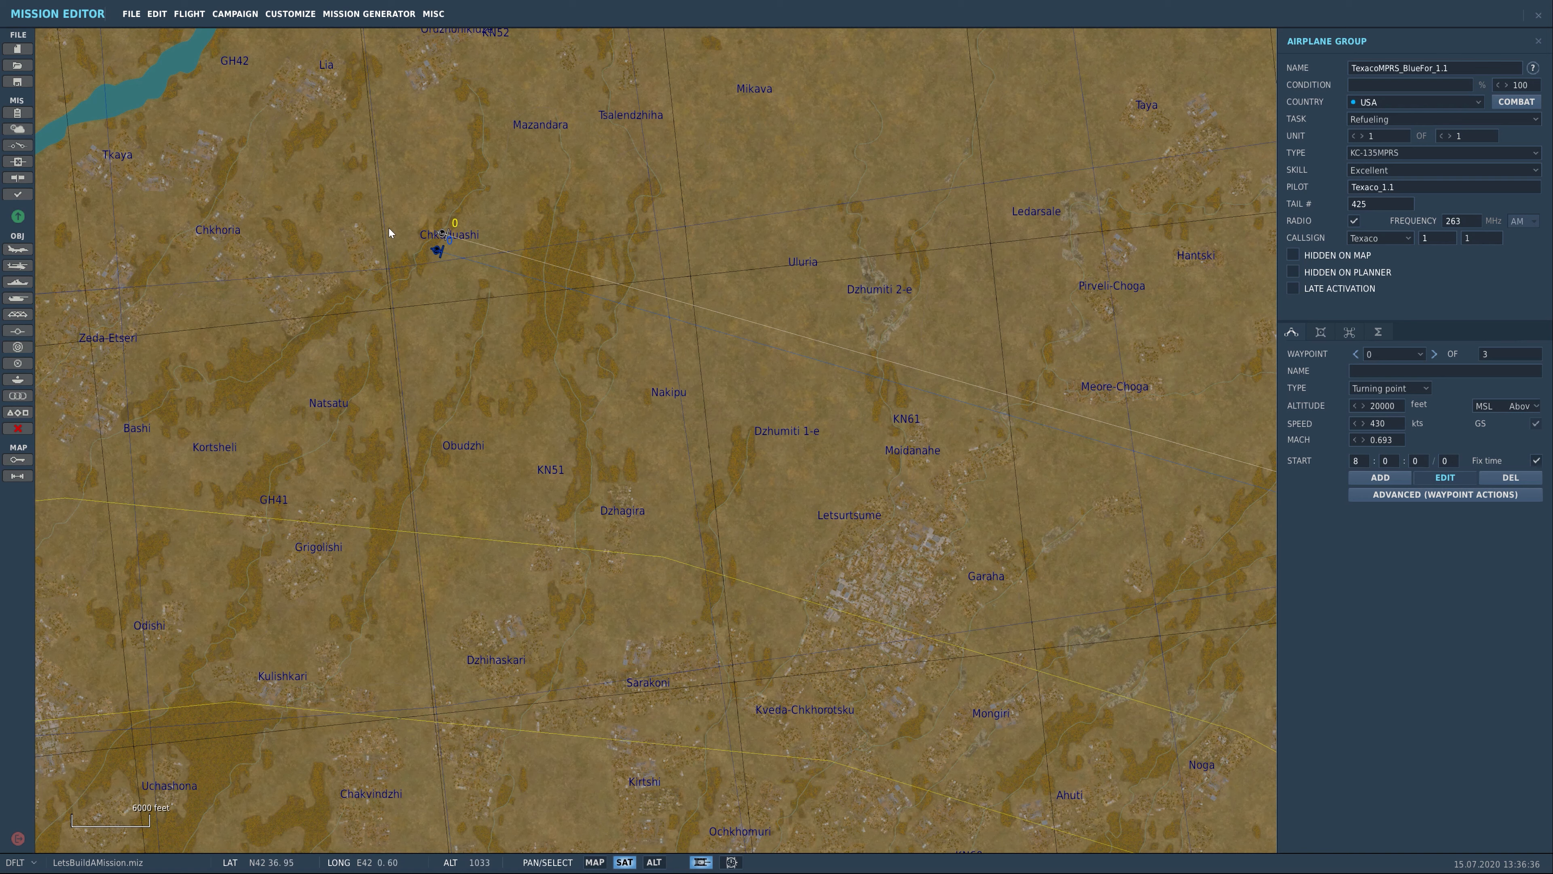
pyautogui.click(441, 254)
pyautogui.click(1293, 288)
# Step: Name the E-3A group's pilot AWACS_1.1 and move its starting waypoint south to grid FH95, northeast of Sukhumi-Babushara
pyautogui.scroll(-2, 895, 392)
pyautogui.scroll(-2, 565, 380)
pyautogui.scroll(-3, 565, 380)
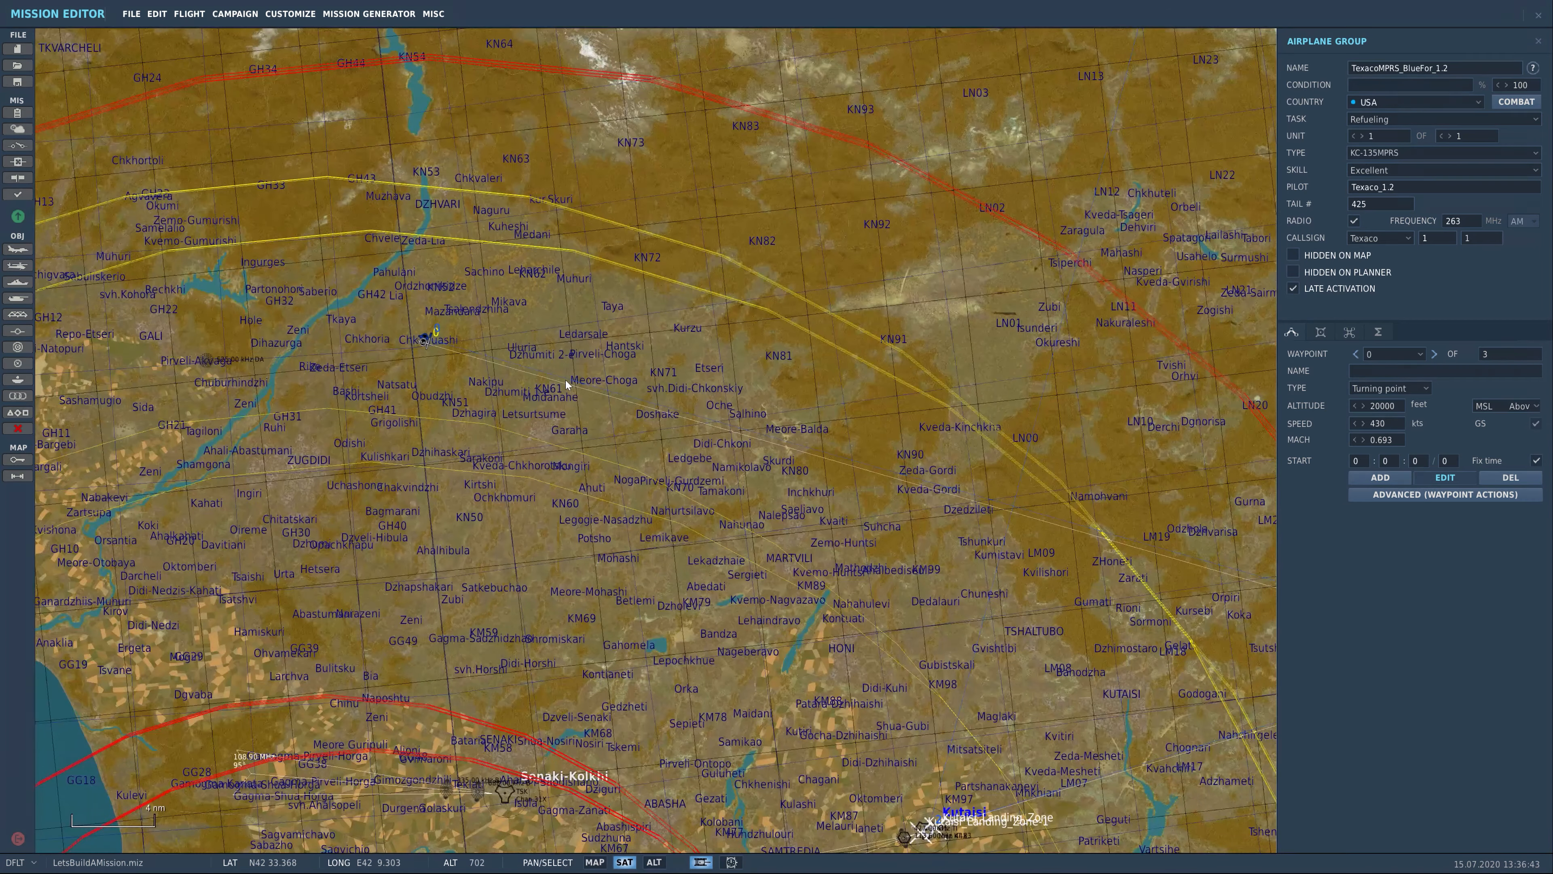
pyautogui.moveTo(566, 380); pyautogui.dragTo(839, 543, button='right')
pyautogui.click(307, 257)
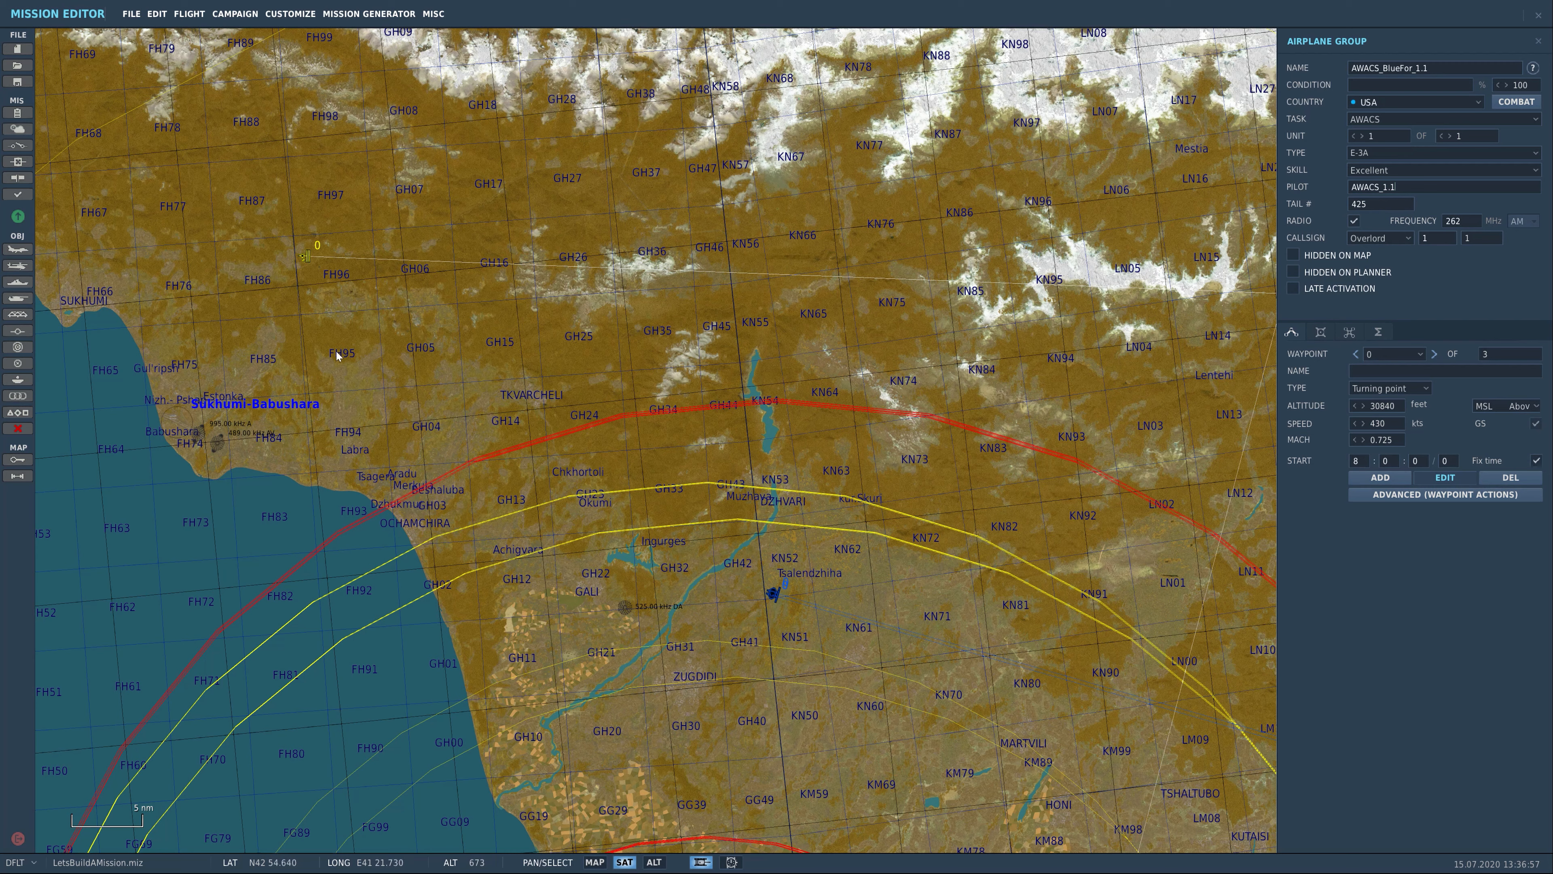
pyautogui.click(357, 333)
pyautogui.click(306, 256)
pyautogui.moveTo(306, 258); pyautogui.dragTo(347, 369)
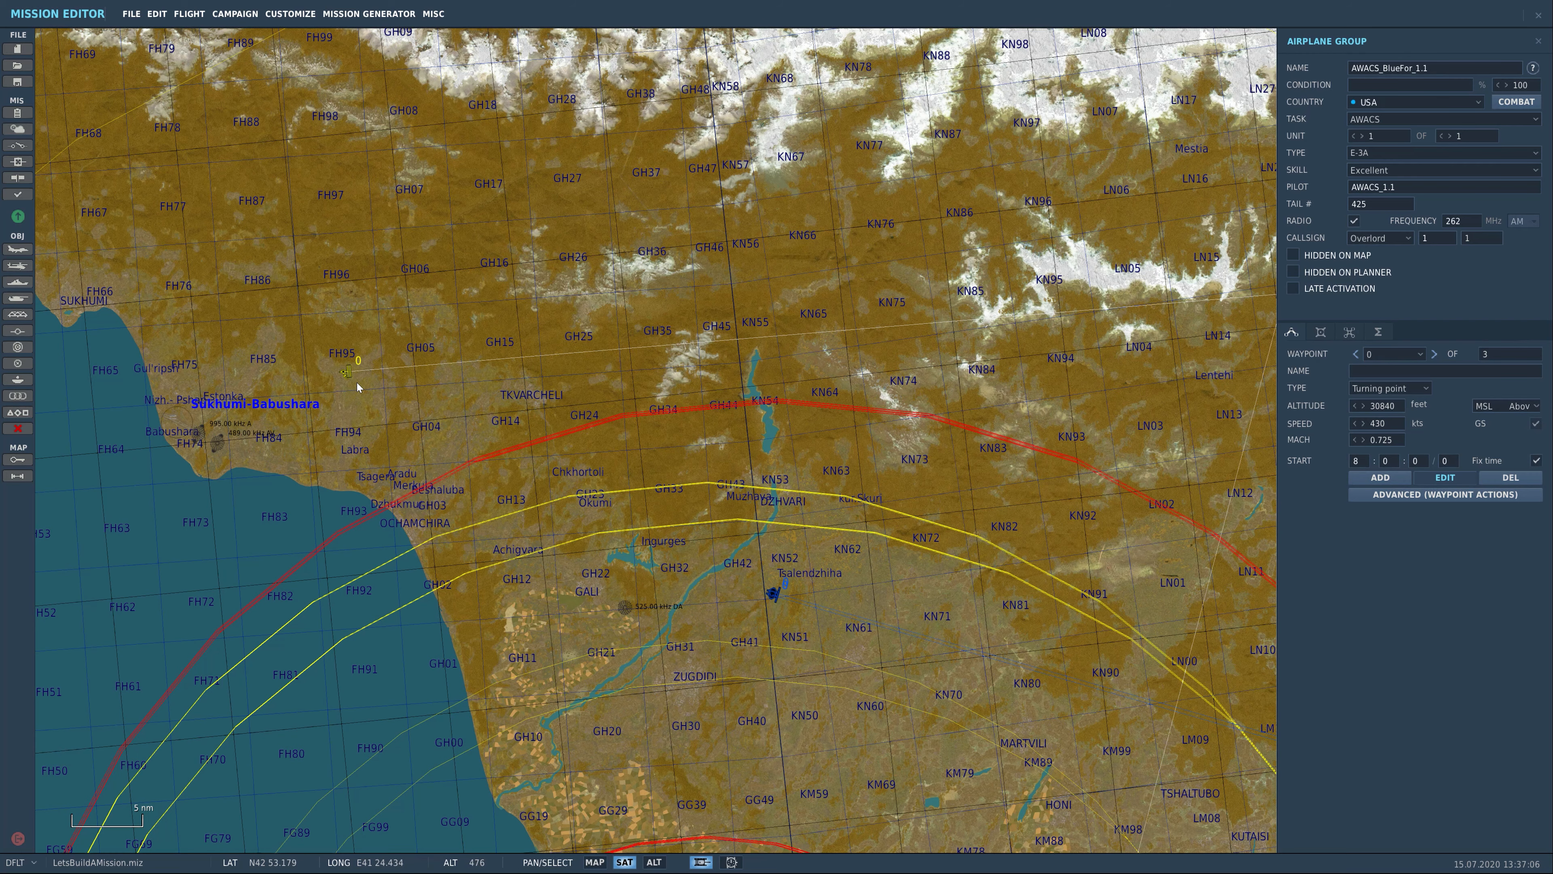
# Step: Duplicate the AWACS group beside the original as AWACS_BlueFor_1.2 with pilot AWACS_1.2, and set the copy to late activation
pyautogui.scroll(-5, 375, 401)
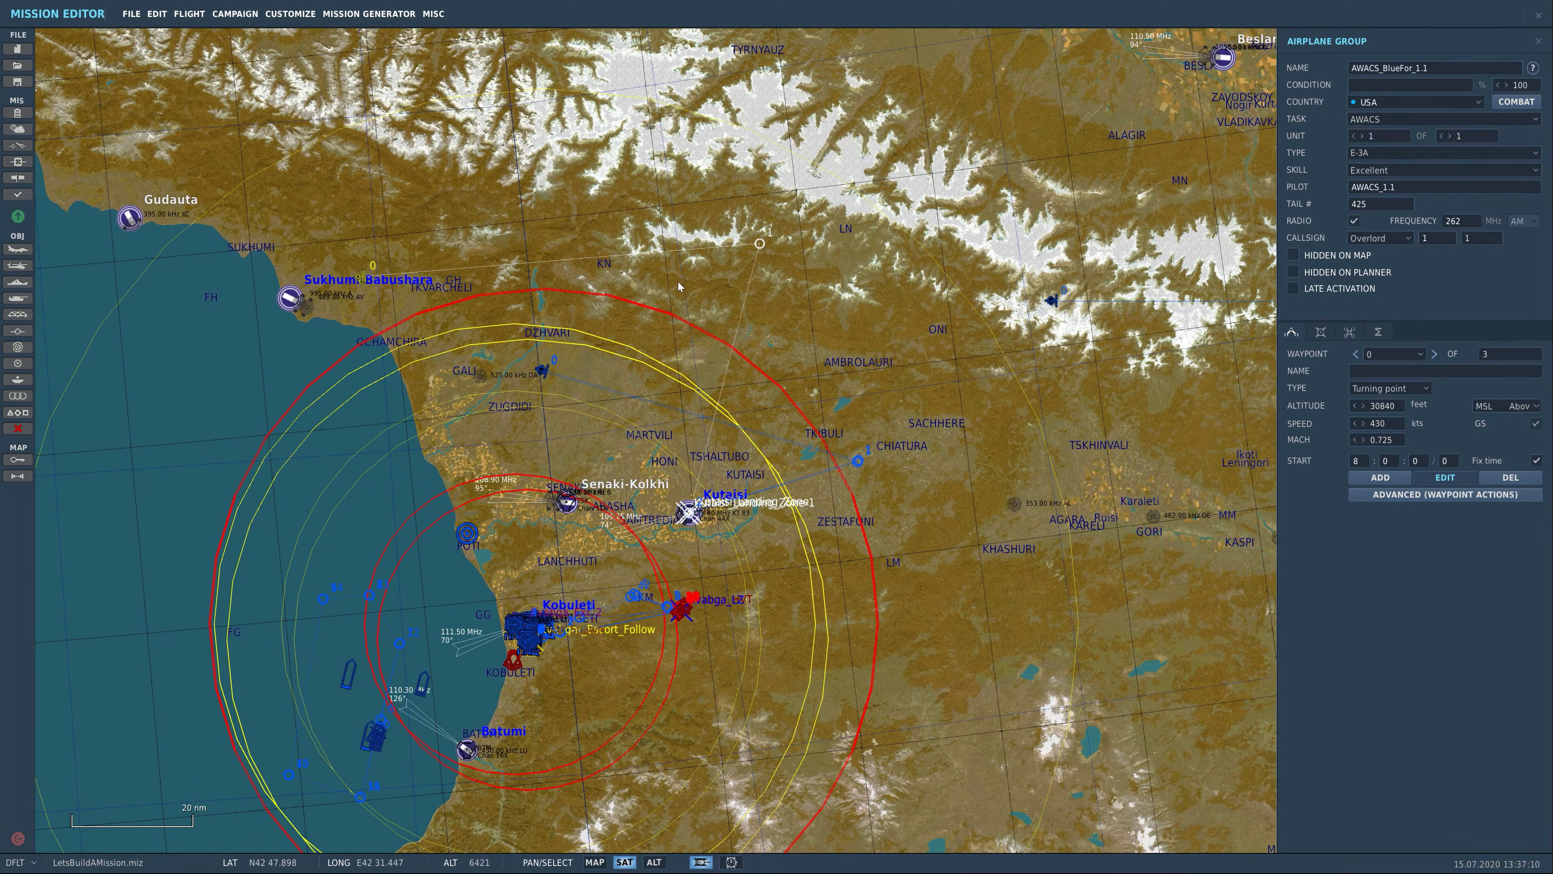
pyautogui.moveTo(699, 287); pyautogui.dragTo(783, 547)
pyautogui.scroll(5, 601, 460)
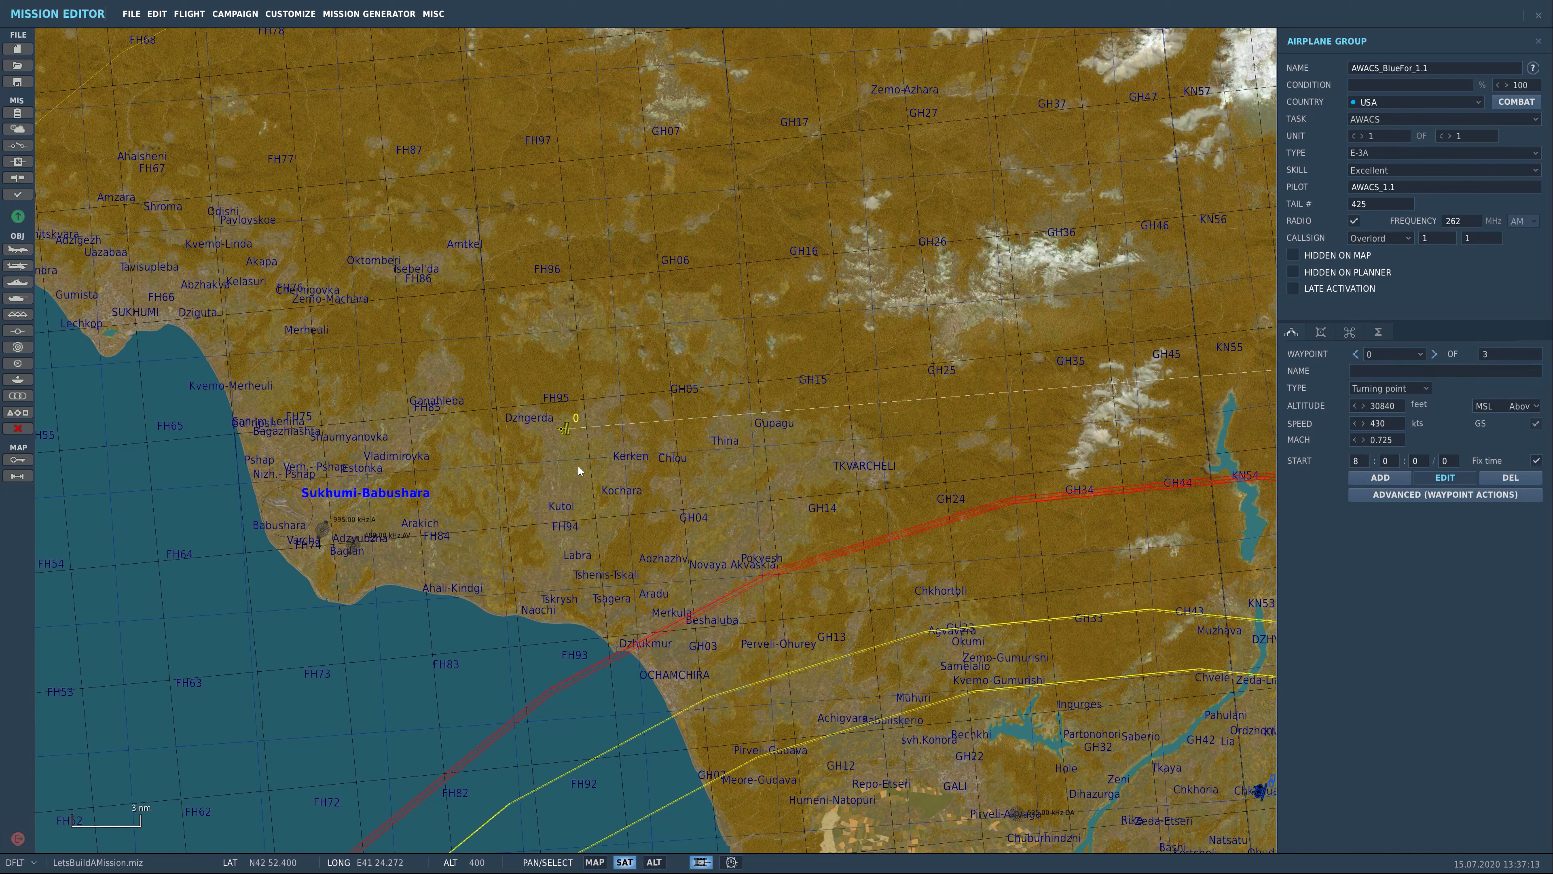
pyautogui.hotkey('ctrl', 'v')
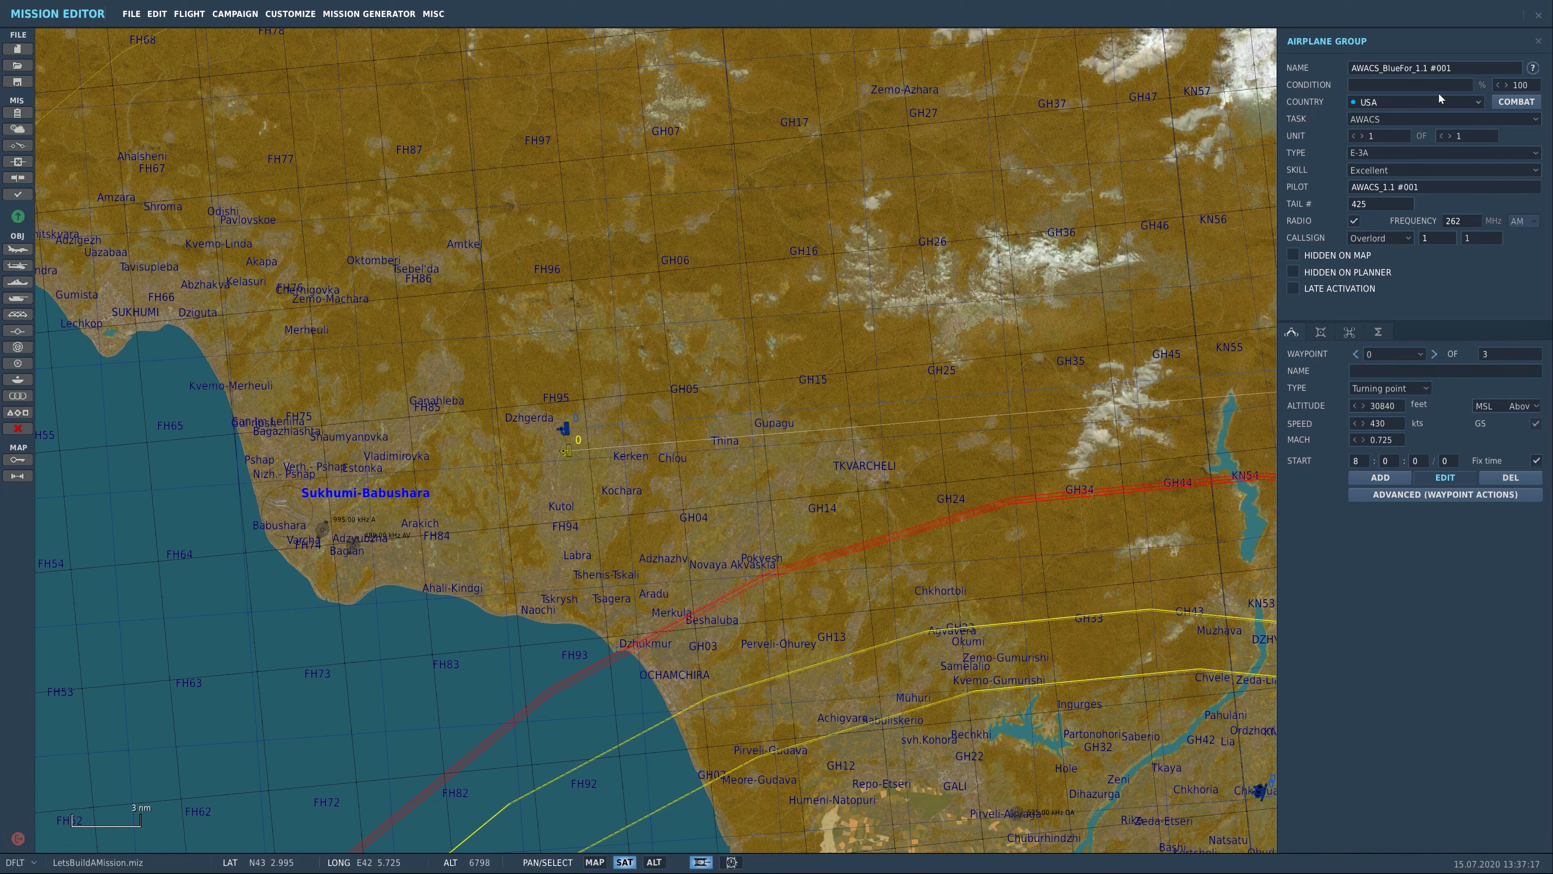
pyautogui.write('2')
pyautogui.click(1429, 190)
pyautogui.click(1301, 292)
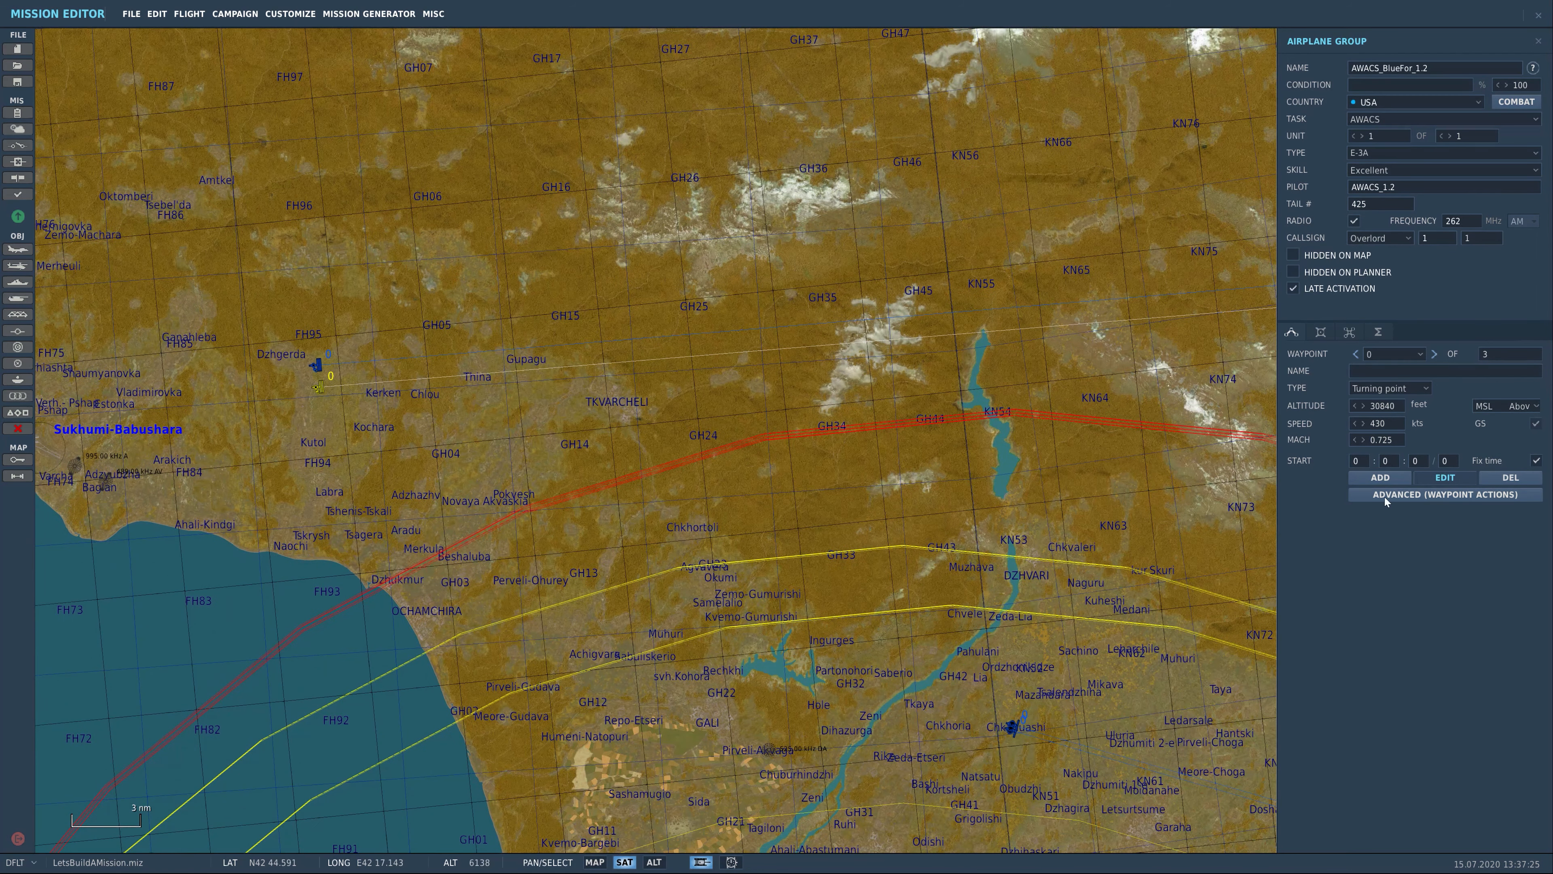
# Step: Review the advanced waypoint actions of the AWACS and Texaco tanker groups
pyautogui.click(1415, 495)
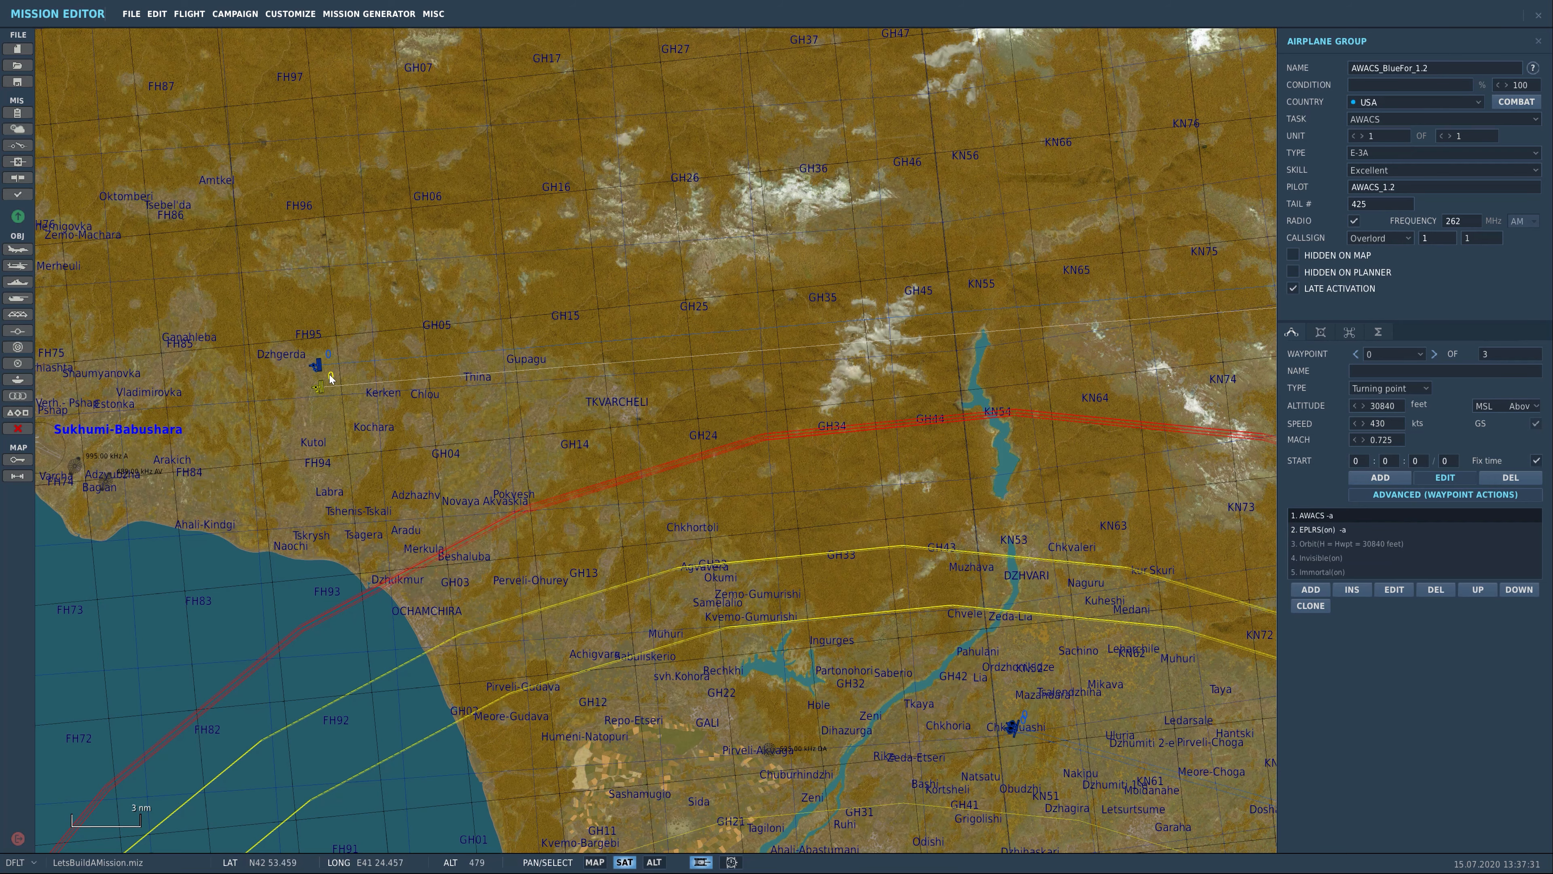
pyautogui.click(318, 369)
pyautogui.moveTo(809, 663); pyautogui.dragTo(613, 399)
pyautogui.click(817, 467)
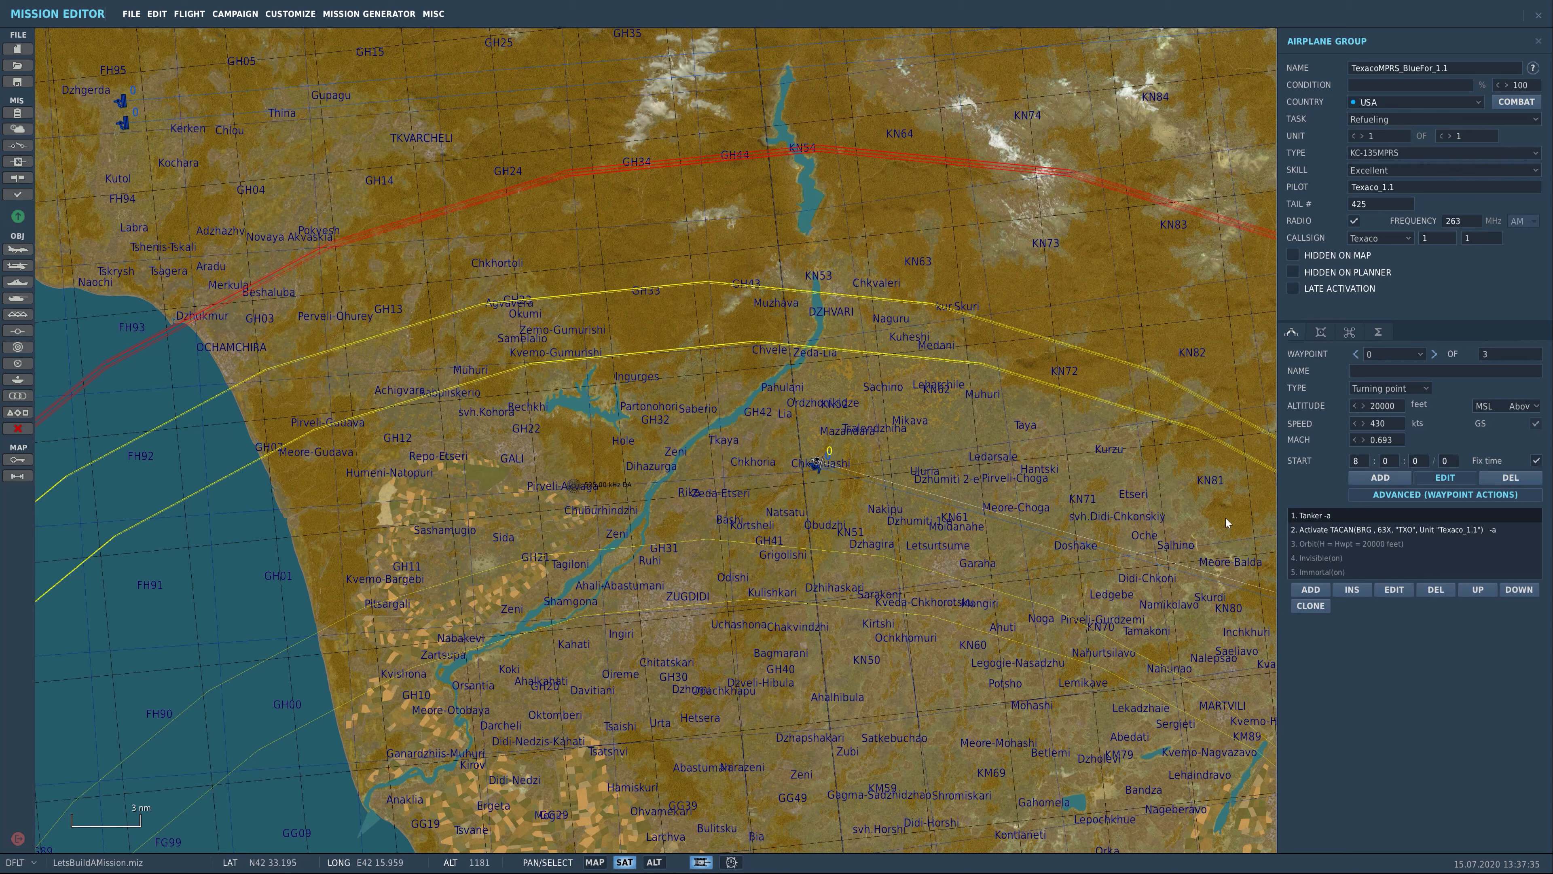
pyautogui.click(817, 467)
# Step: Open the mission's triggers and examine the conditions and actions of the Kvabga_Radio trigger
pyautogui.scroll(-3, 1011, 569)
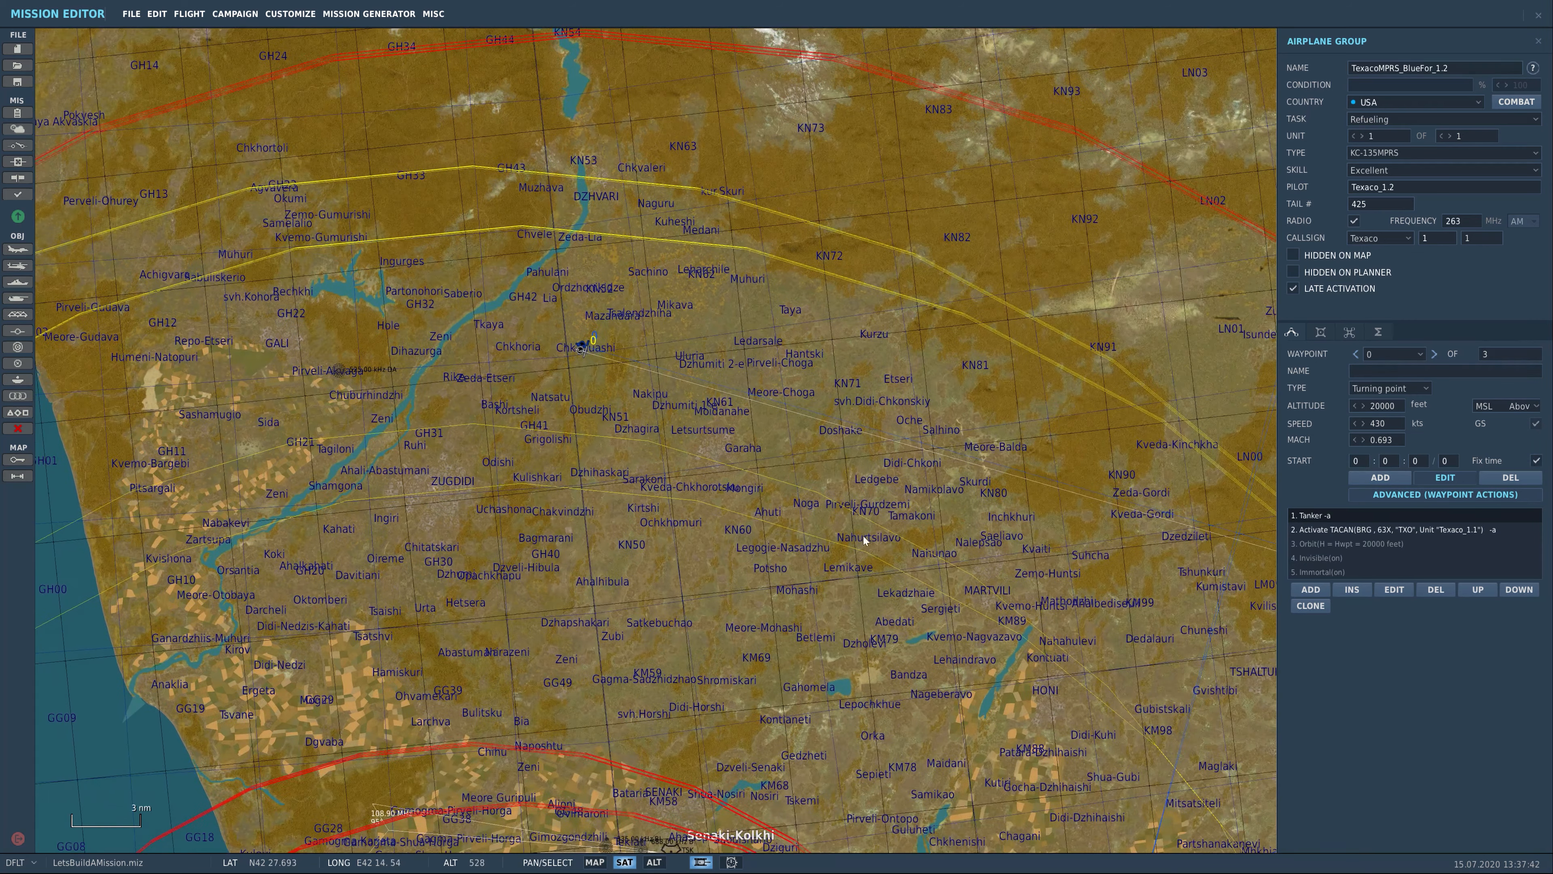
pyautogui.scroll(-3, 878, 546)
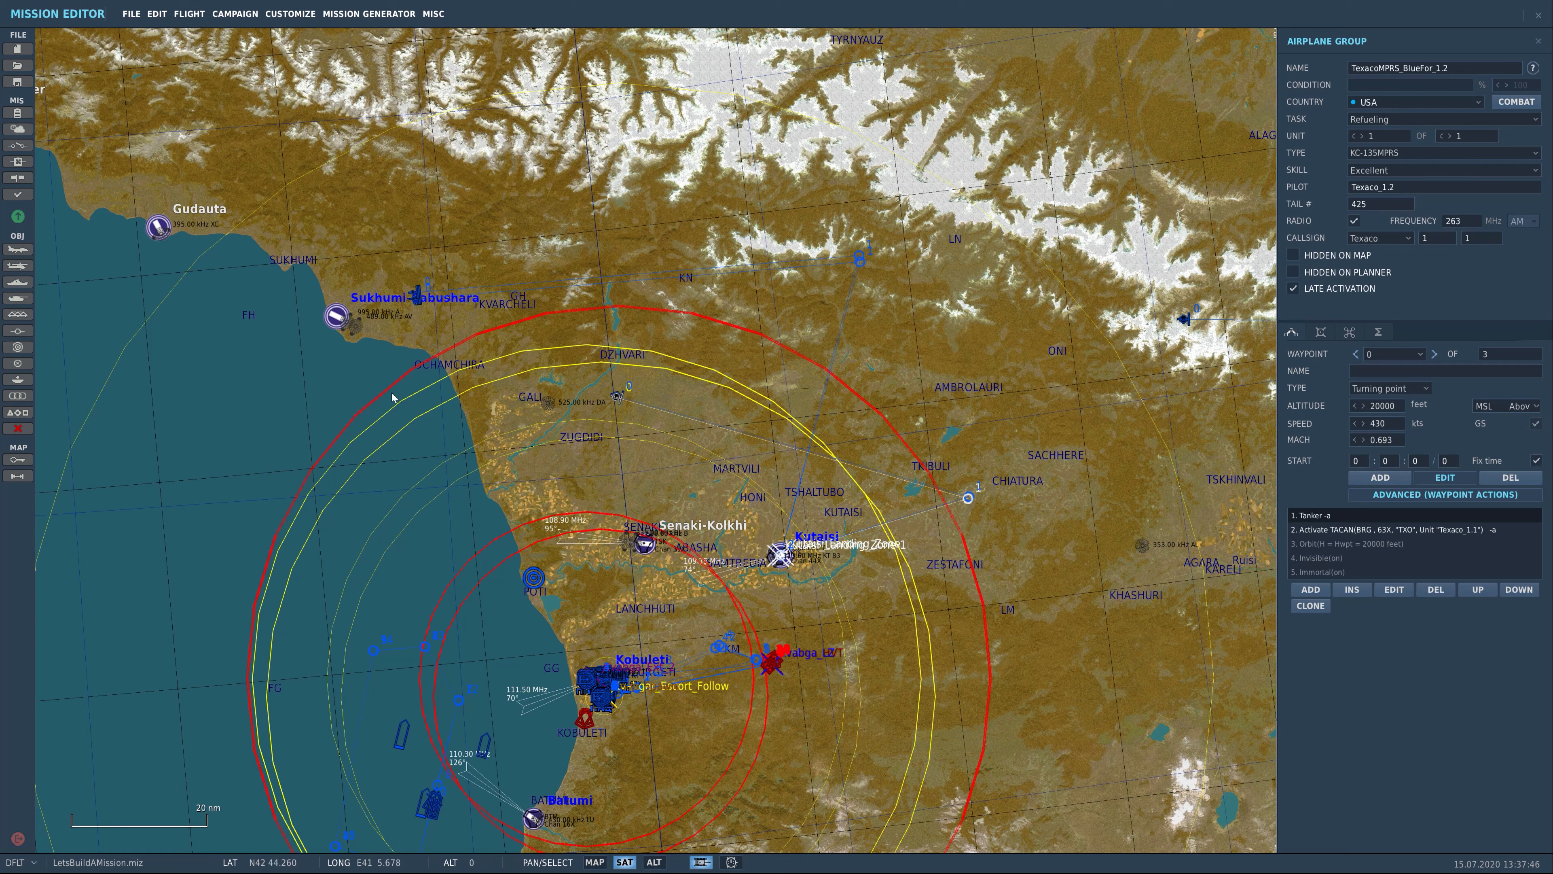
pyautogui.click(17, 145)
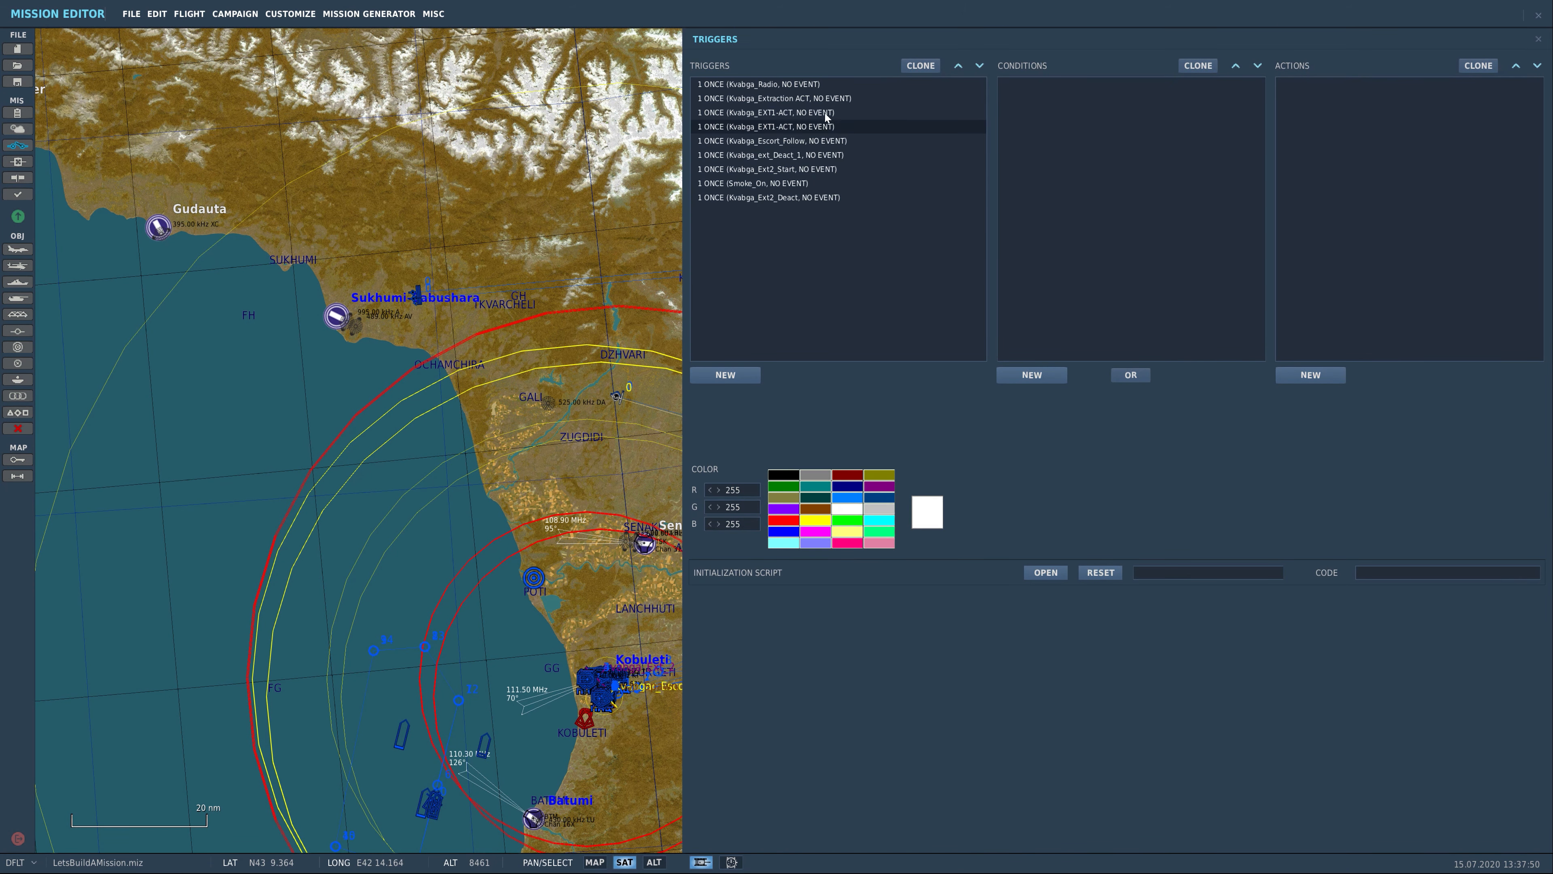
pyautogui.click(798, 85)
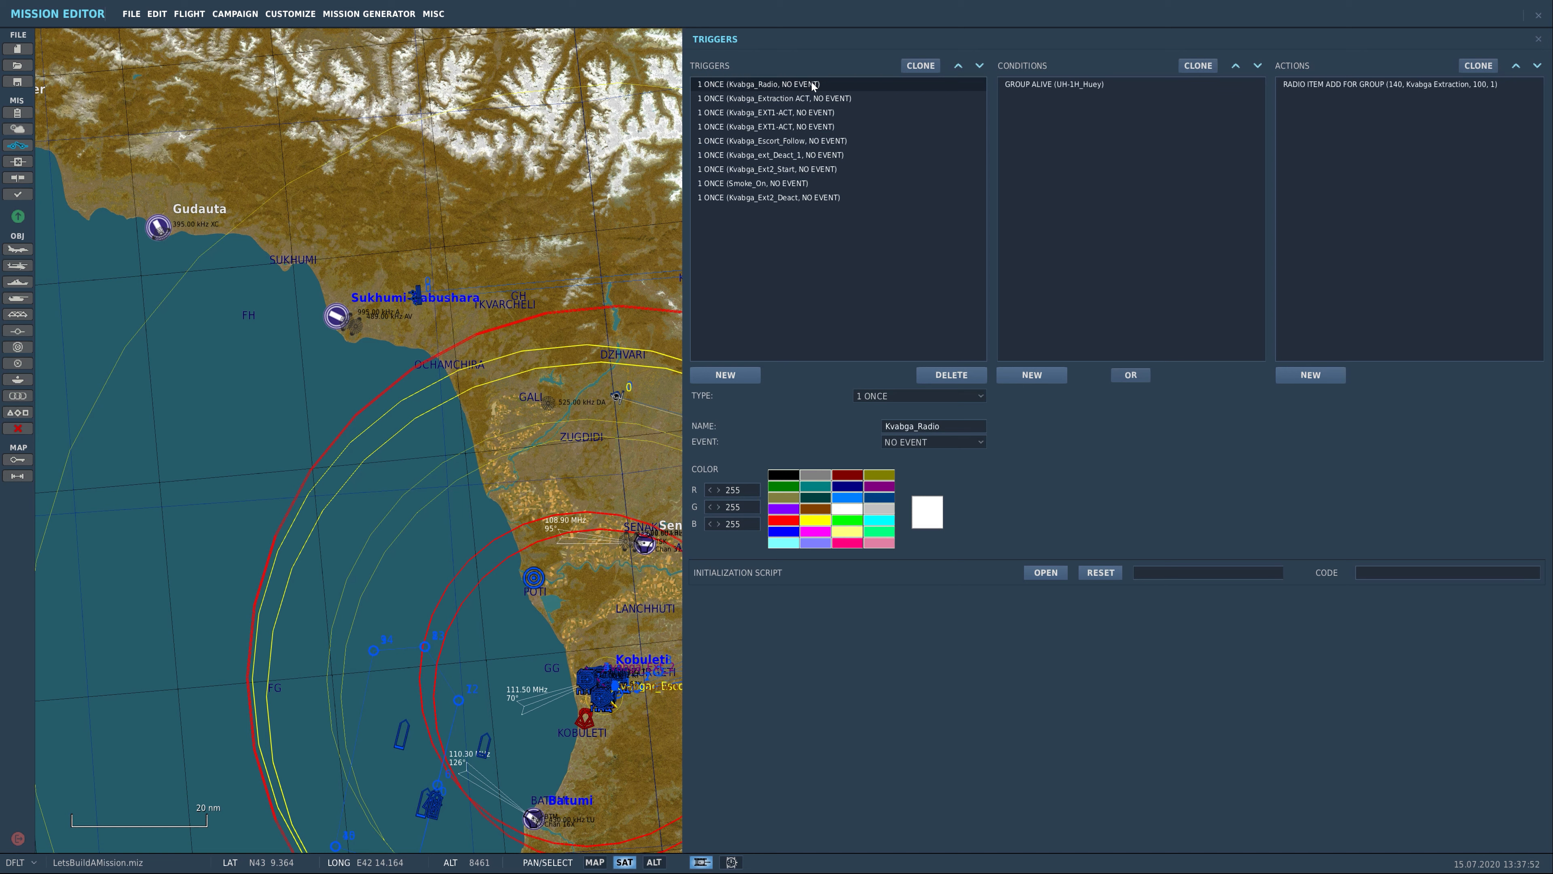